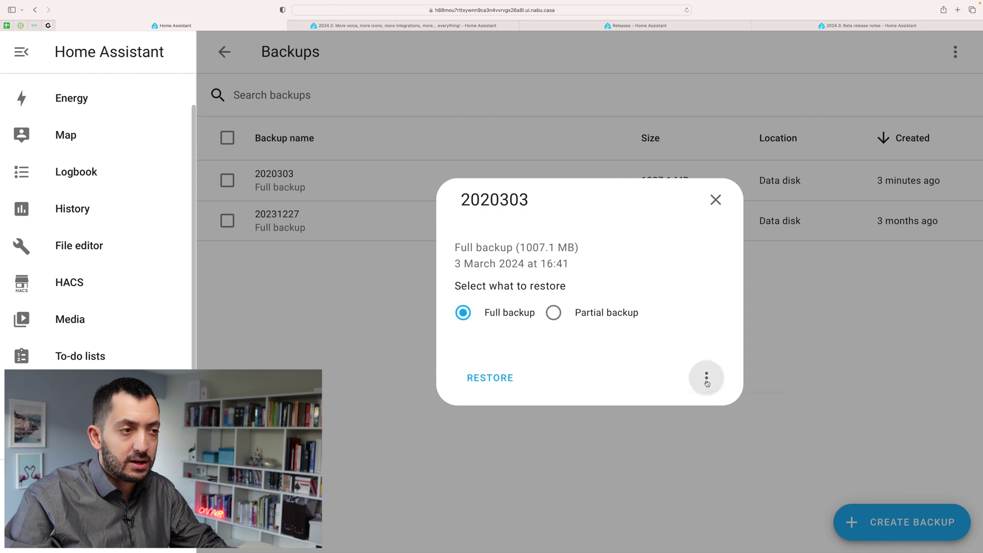
# Step: Download the full backup 2020303 and accept the potentially slow download over the Nabu Casa URL
pyautogui.click(760, 430)
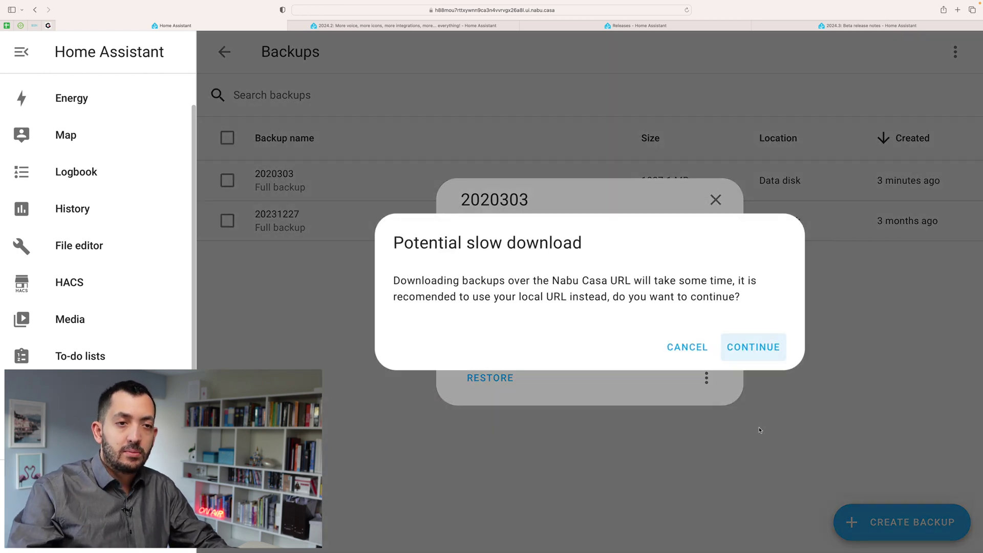
pyautogui.click(763, 346)
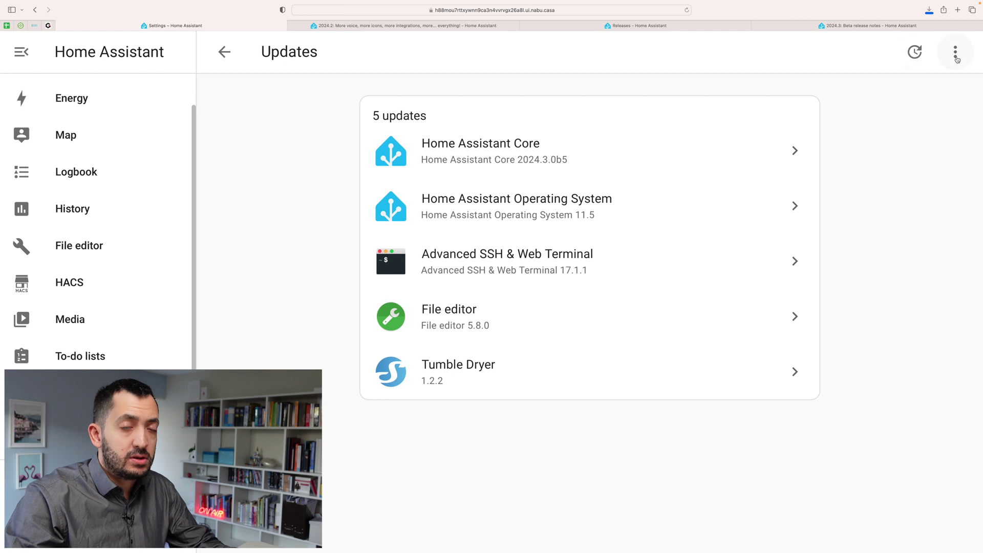
# Step: Review the beta channel option on the Updates page and the available Home Assistant Core 2024.3.0b5 update
pyautogui.click(956, 53)
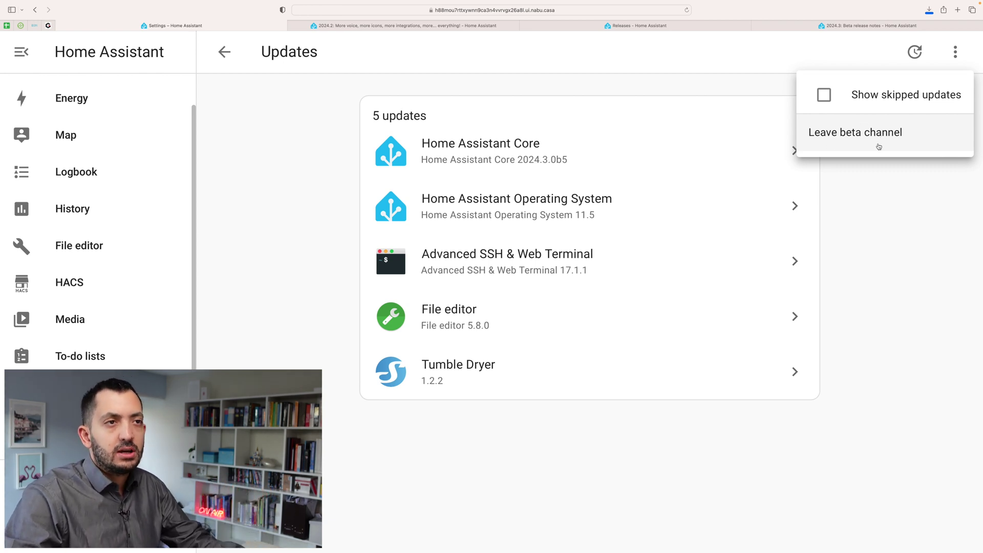
pyautogui.click(585, 160)
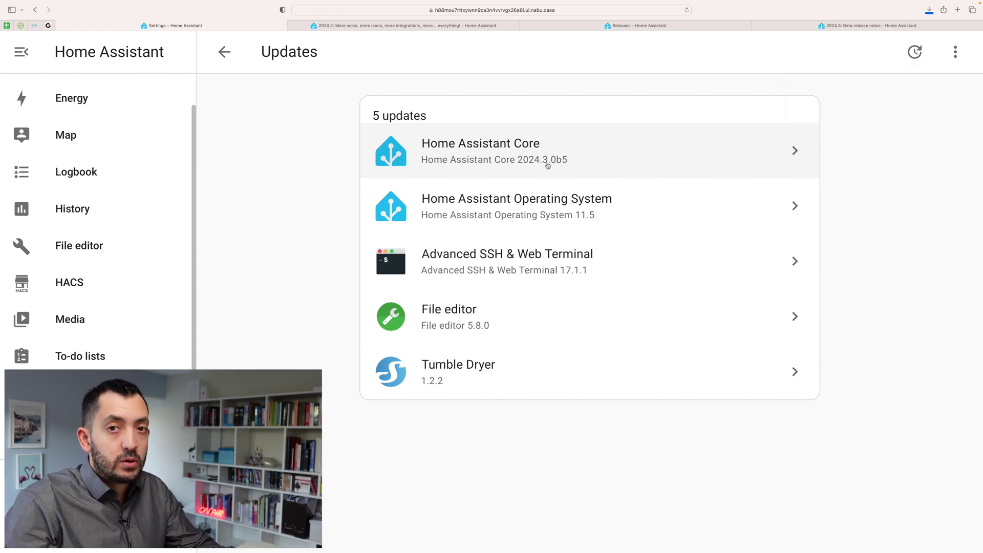
pyautogui.click(581, 161)
pyautogui.moveTo(638, 150); pyautogui.dragTo(697, 151)
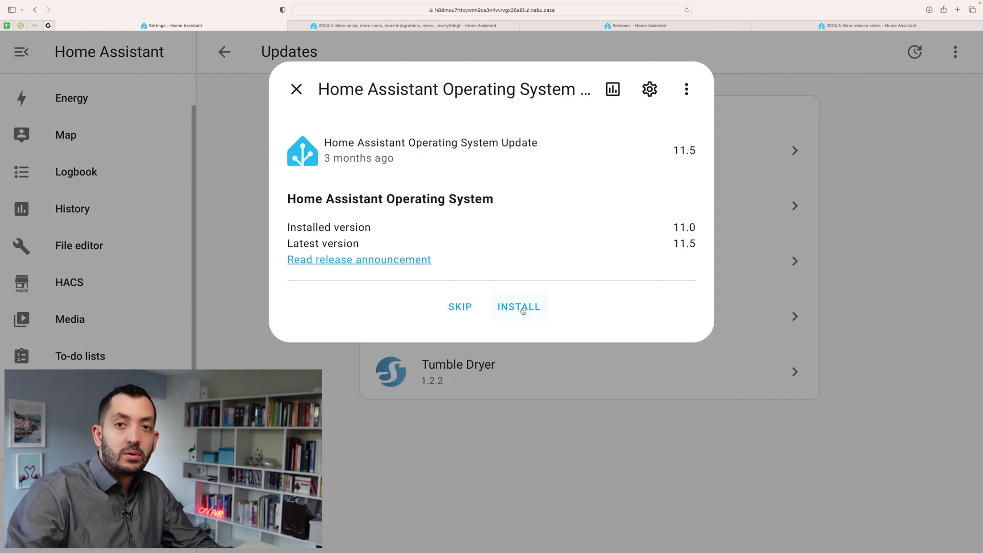
# Step: Install the Home Assistant Operating System 11.5 and Core 2024.3.0b5 updates, and read the Tumble Dryer repair notice
pyautogui.click(522, 309)
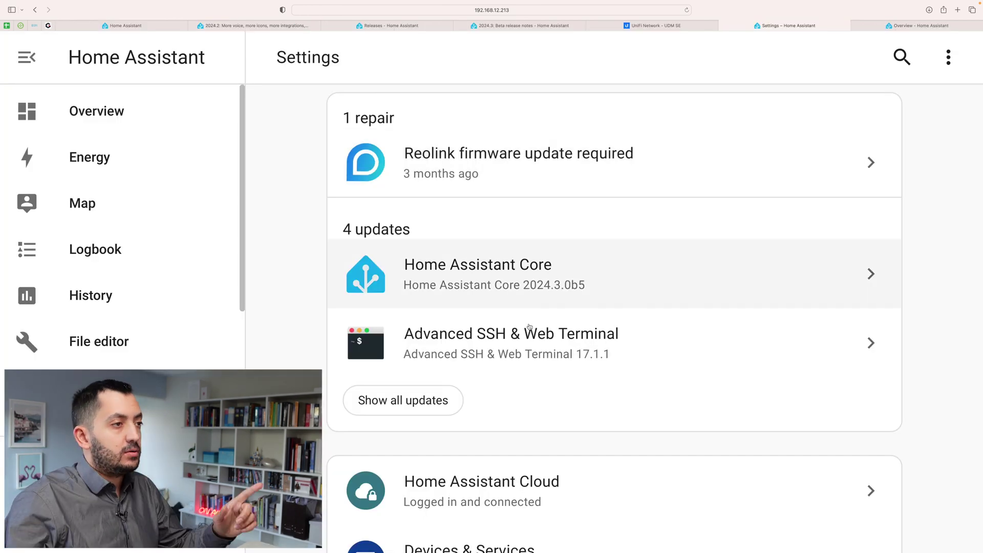
pyautogui.click(584, 293)
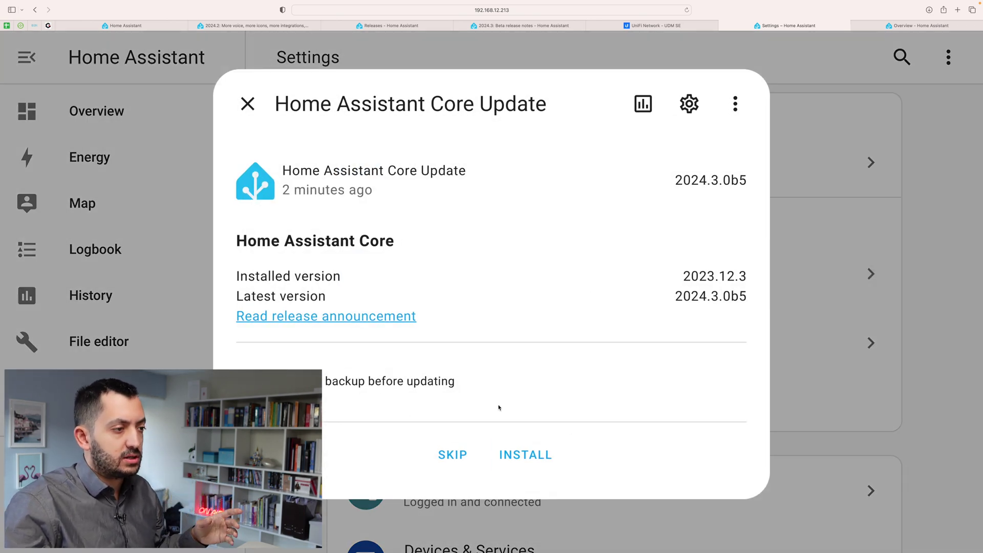
pyautogui.click(530, 462)
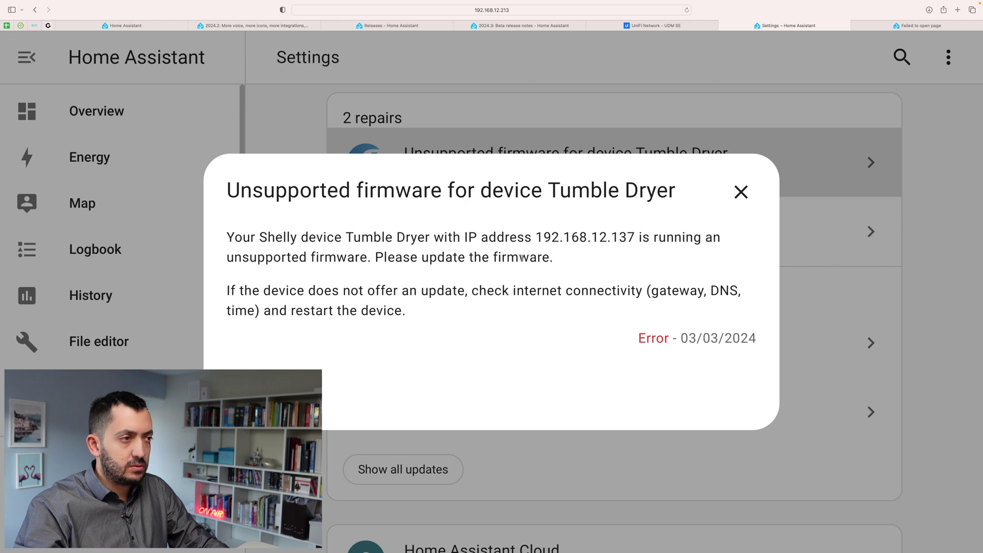
pyautogui.moveTo(482, 258); pyautogui.dragTo(574, 253)
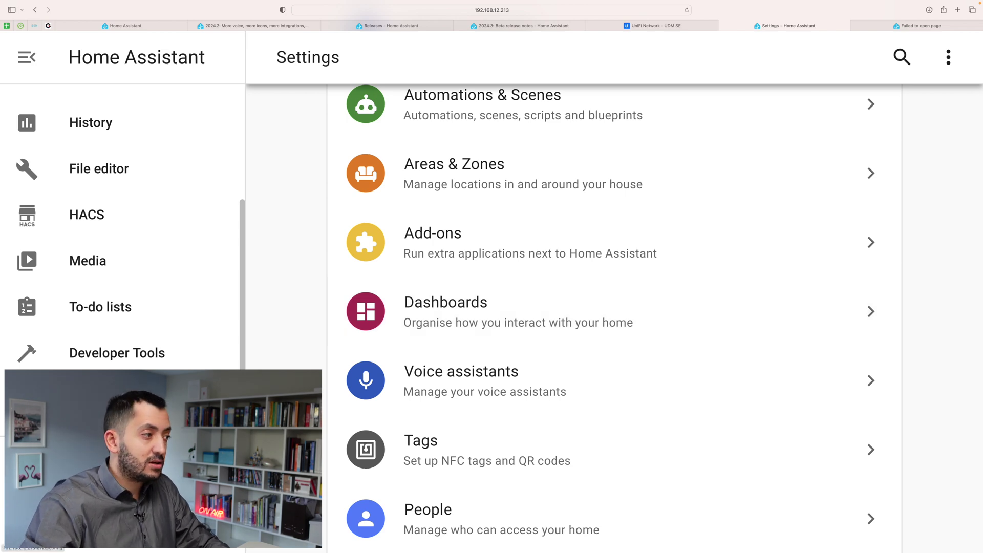
# Step: Create a new dashboard from scratch titled "test" that is shown in the sidebar
pyautogui.click(470, 313)
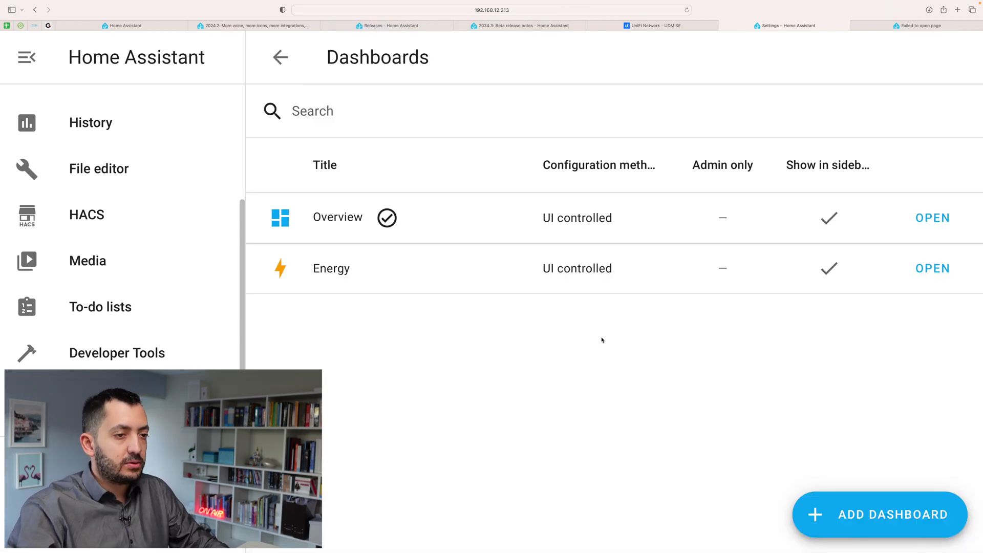
pyautogui.click(897, 508)
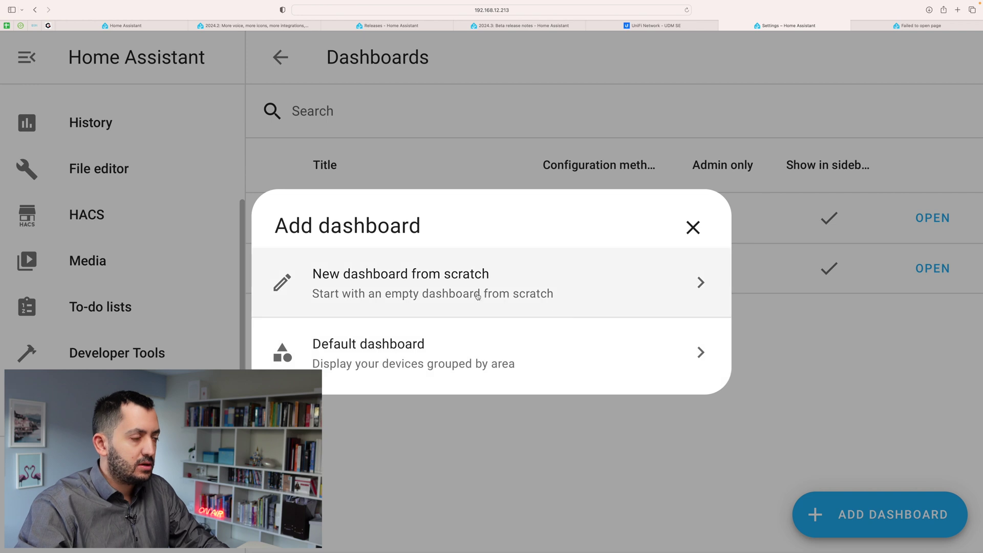
pyautogui.click(442, 276)
pyautogui.click(443, 181)
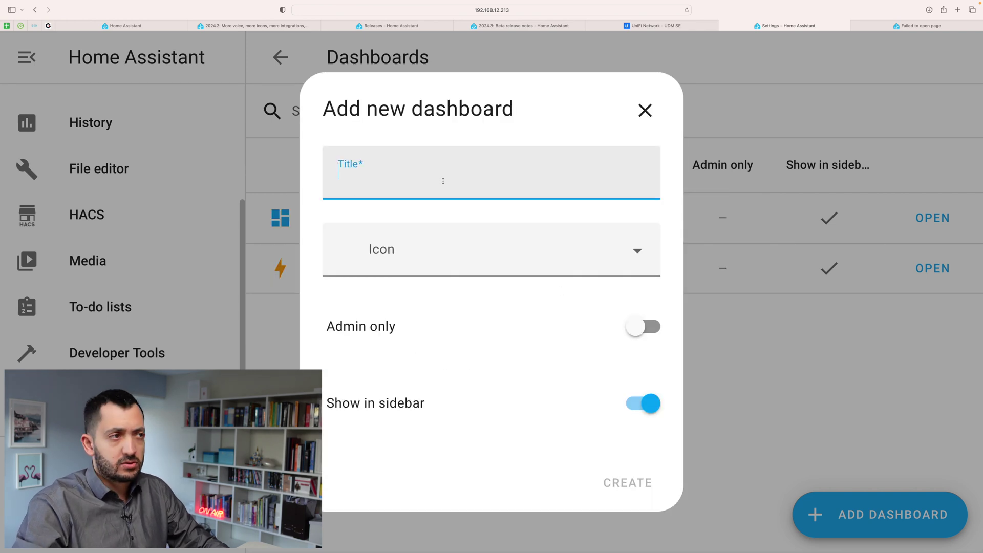
pyautogui.write('test')
pyautogui.press('Tab')
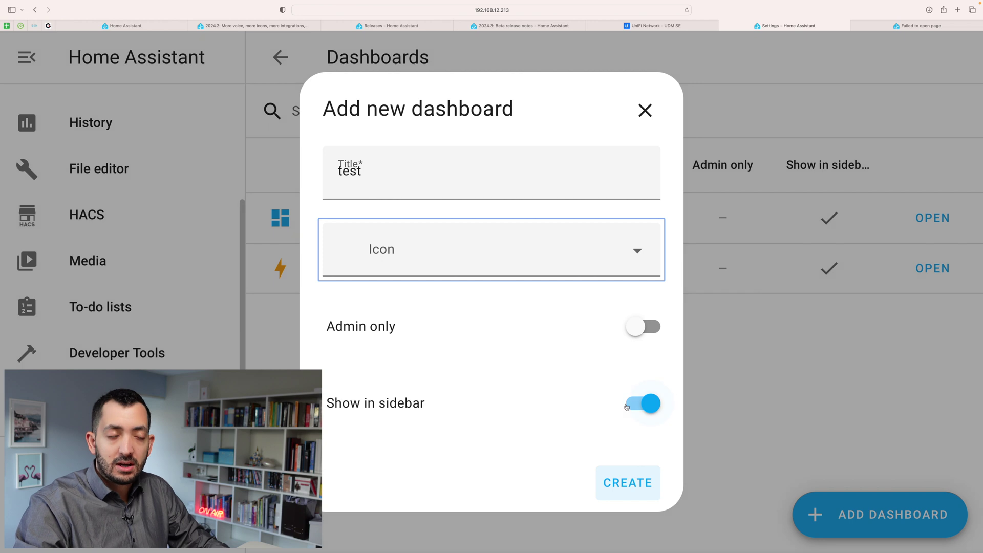
pyautogui.click(640, 473)
# Step: Add an entities card with Elgato Lamp, Hue Go Inspiration and Imac Lamp to the test dashboard
pyautogui.scroll(5, 118, 235)
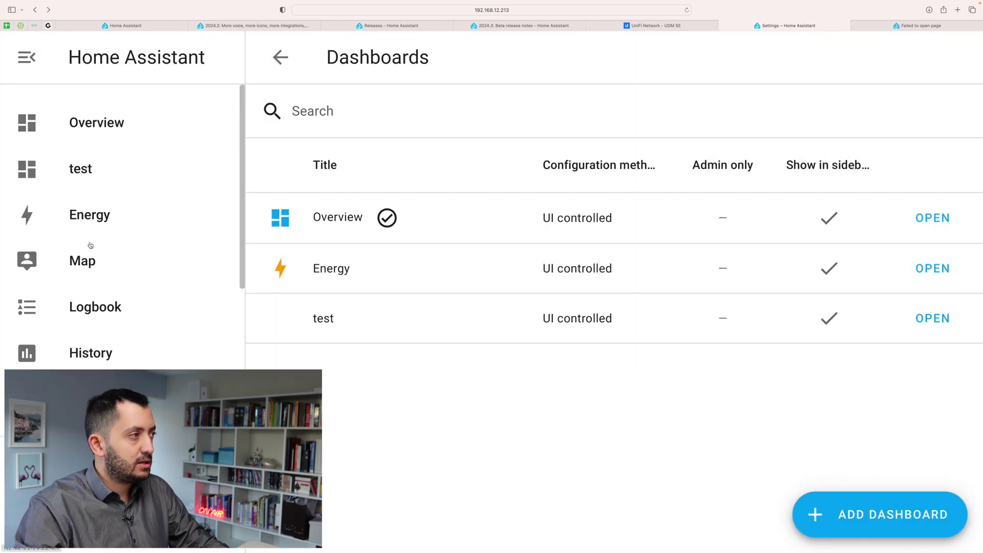
pyautogui.click(80, 165)
pyautogui.click(948, 57)
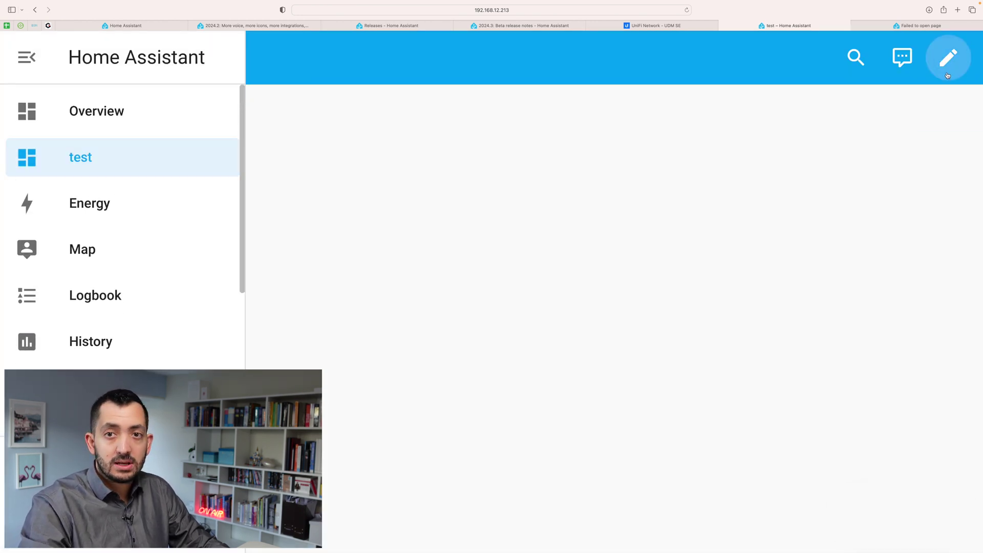
pyautogui.click(871, 514)
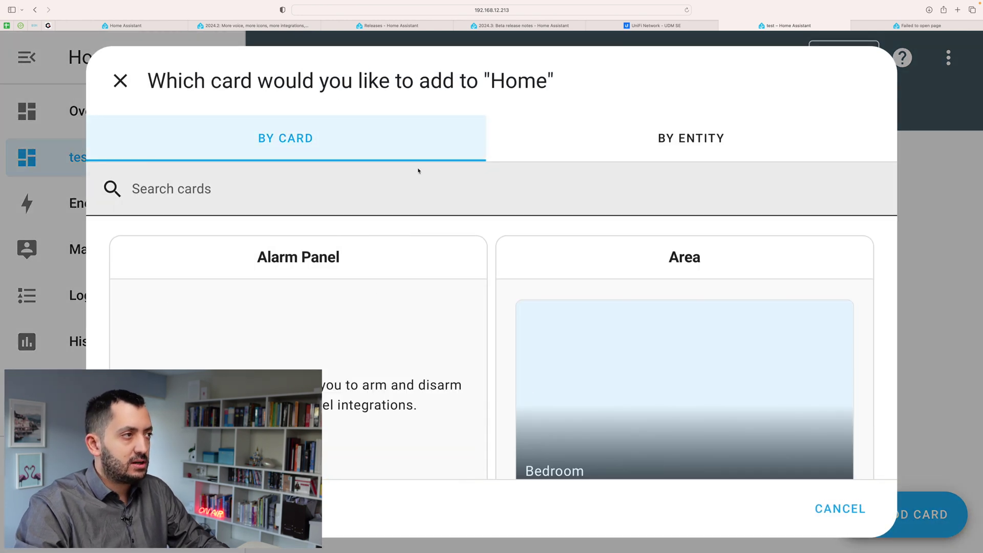
pyautogui.click(548, 151)
pyautogui.click(239, 193)
pyautogui.write('light')
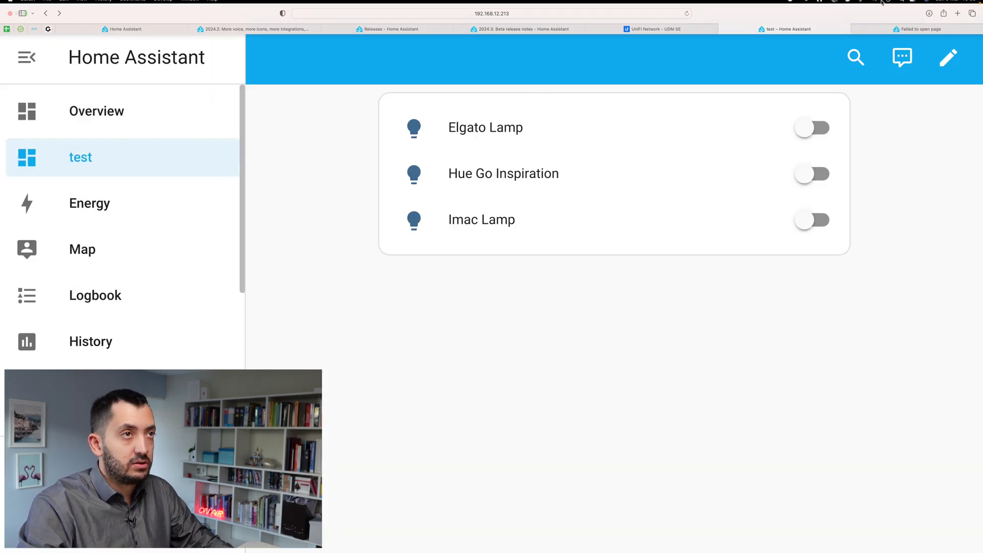
# Step: Add a Light card for the Elgato Lamp entity to the test dashboard and finish editing
pyautogui.click(948, 57)
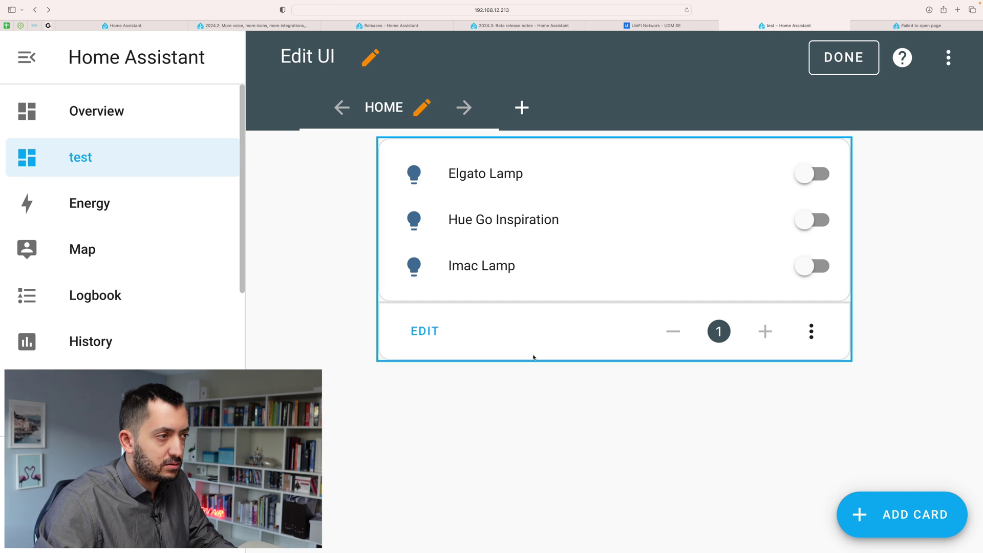
pyautogui.click(901, 514)
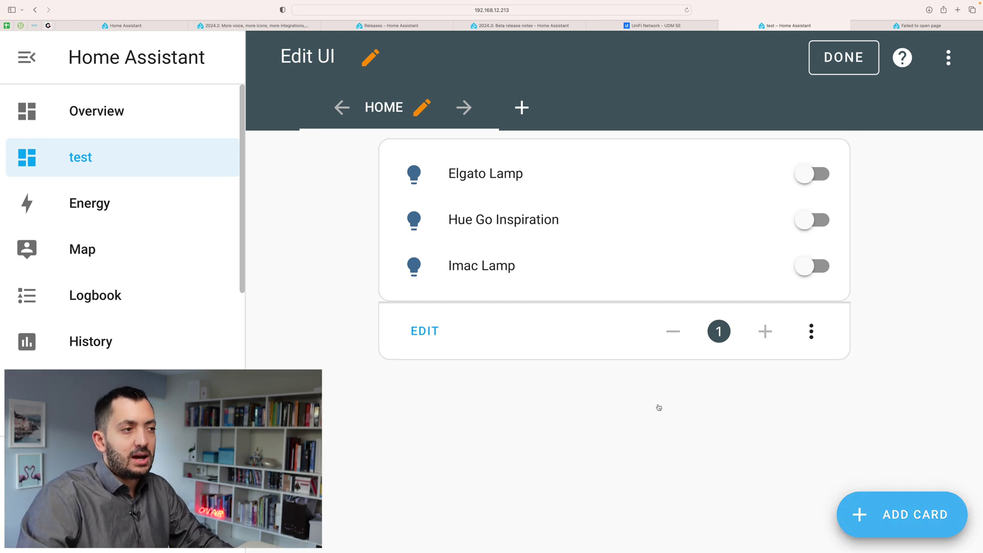
pyautogui.click(394, 205)
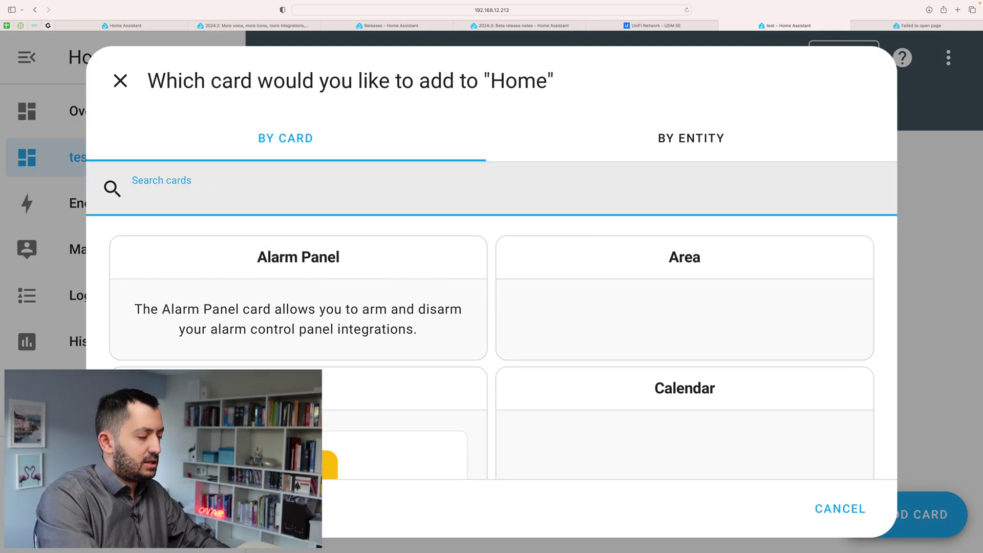
pyautogui.write('ligh')
pyautogui.press('Return')
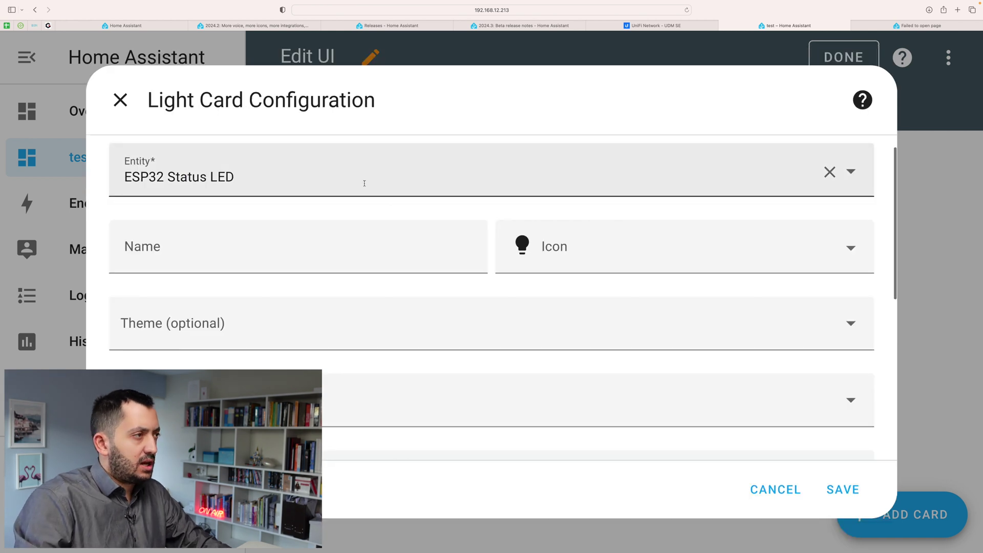
pyautogui.click(377, 190)
pyautogui.click(331, 231)
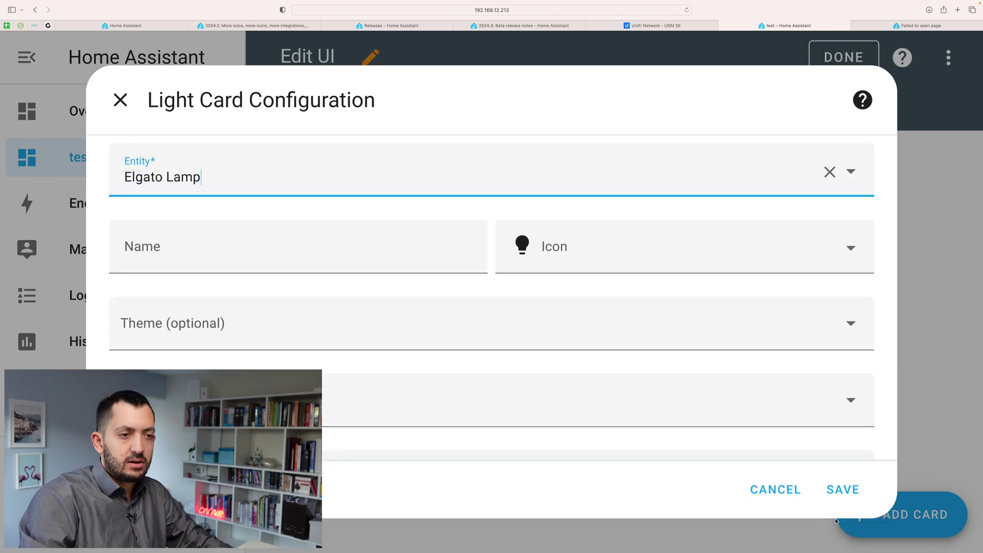
pyautogui.click(823, 490)
pyautogui.scroll(-3, 814, 439)
pyautogui.scroll(3, 815, 439)
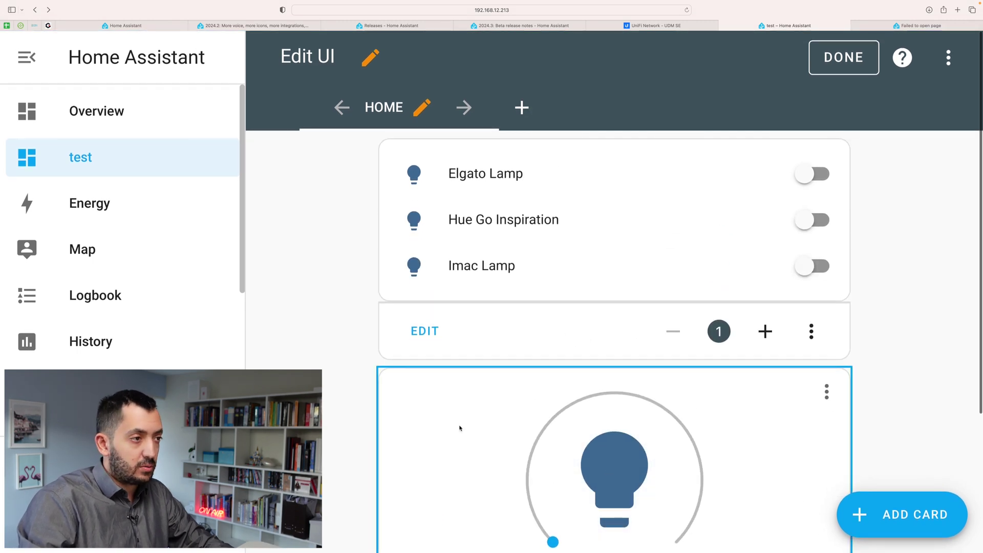
pyautogui.click(849, 48)
# Step: Set the Elgato Lamp's brightness to 80 % with its Light card and switch the lamp off again
pyautogui.moveTo(698, 373); pyautogui.dragTo(738, 355)
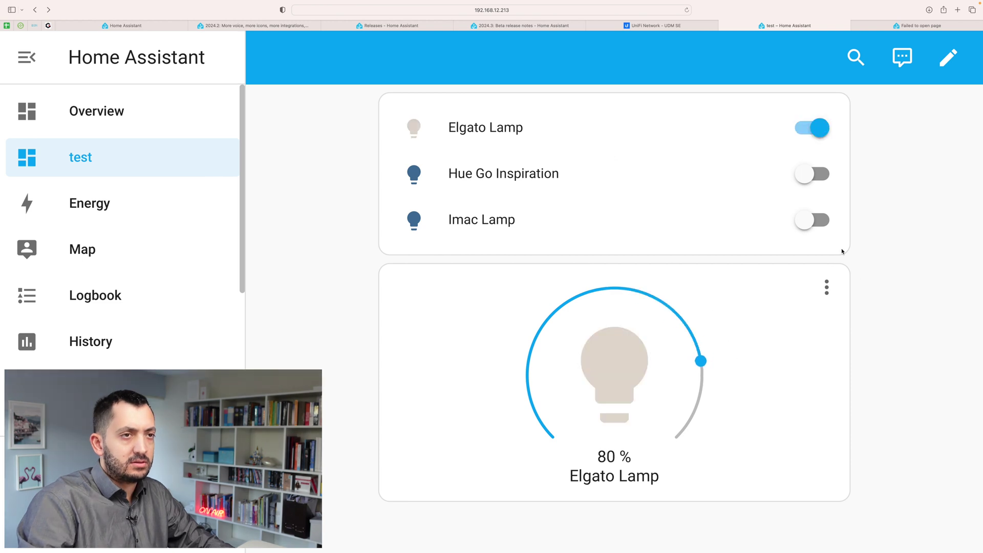
pyautogui.click(616, 371)
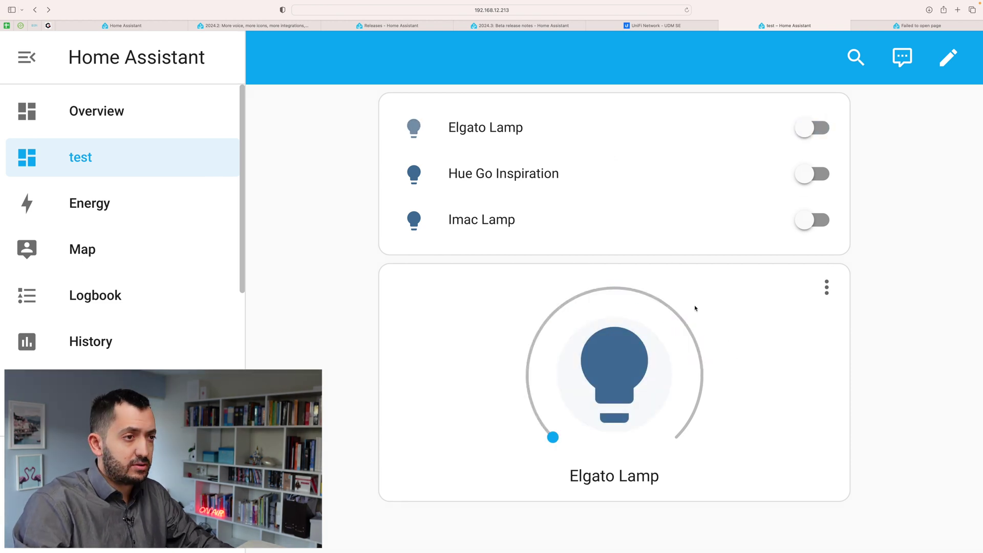
# Step: Edit the test dashboard and move the Elgato Lamp Light card to position 1, ahead of the entities card
pyautogui.click(948, 57)
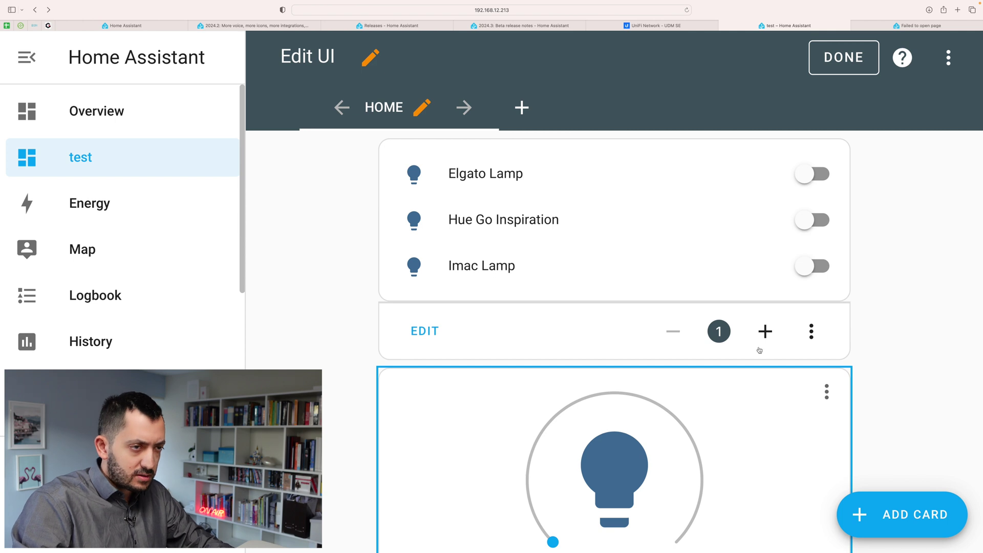
pyautogui.scroll(-1, 760, 350)
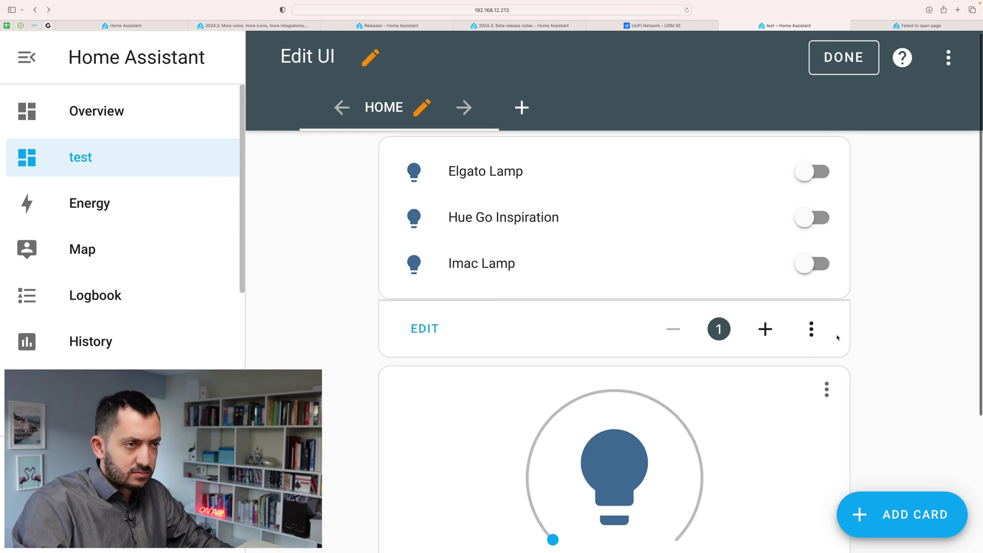
pyautogui.click(833, 393)
pyautogui.press('Escape')
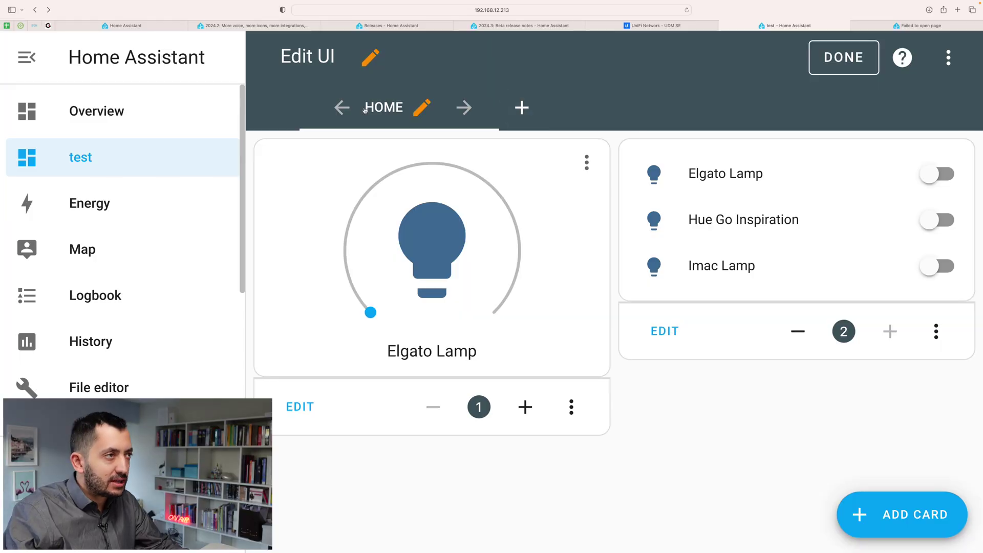
# Step: Try to change the Home view's type to Sections (experimental)
pyautogui.click(414, 109)
pyautogui.scroll(-5, 432, 245)
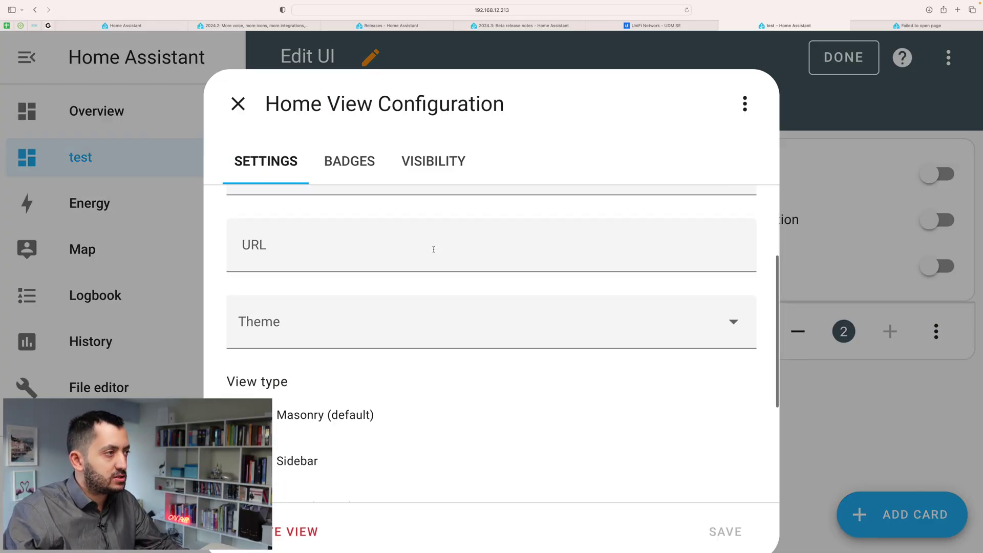
pyautogui.scroll(-3, 433, 249)
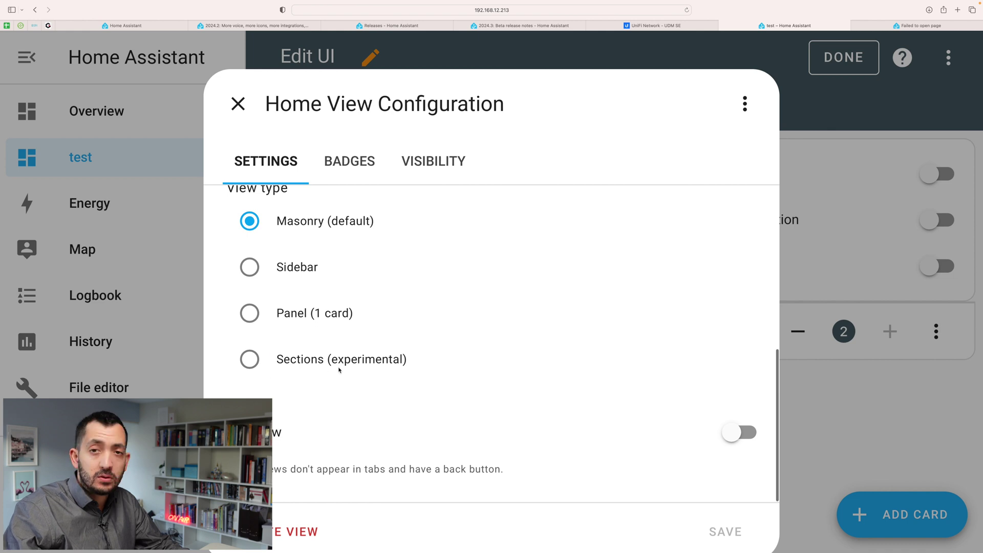
pyautogui.click(249, 359)
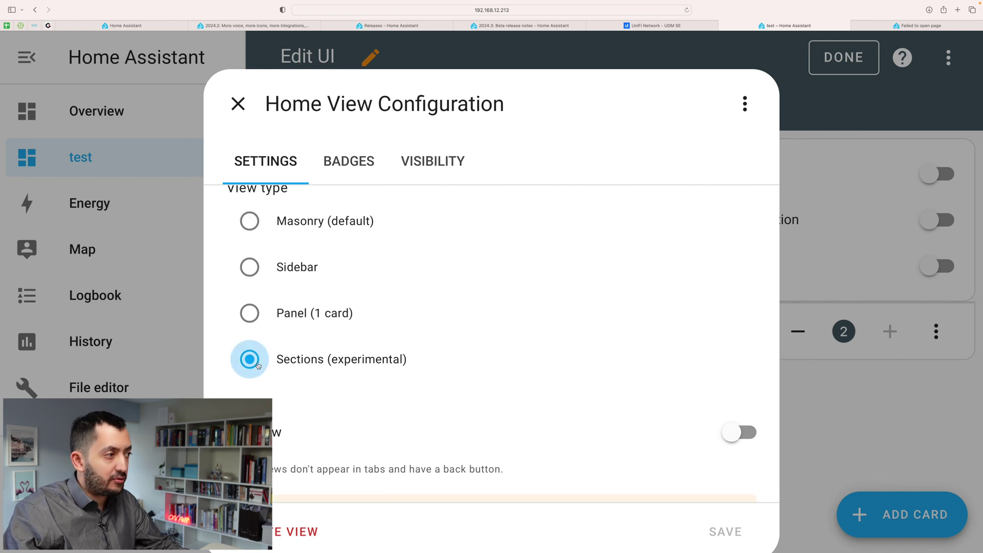
# Step: Read the notice about switching an existing view to sections and close the Home view configuration without saving
pyautogui.scroll(-2, 584, 436)
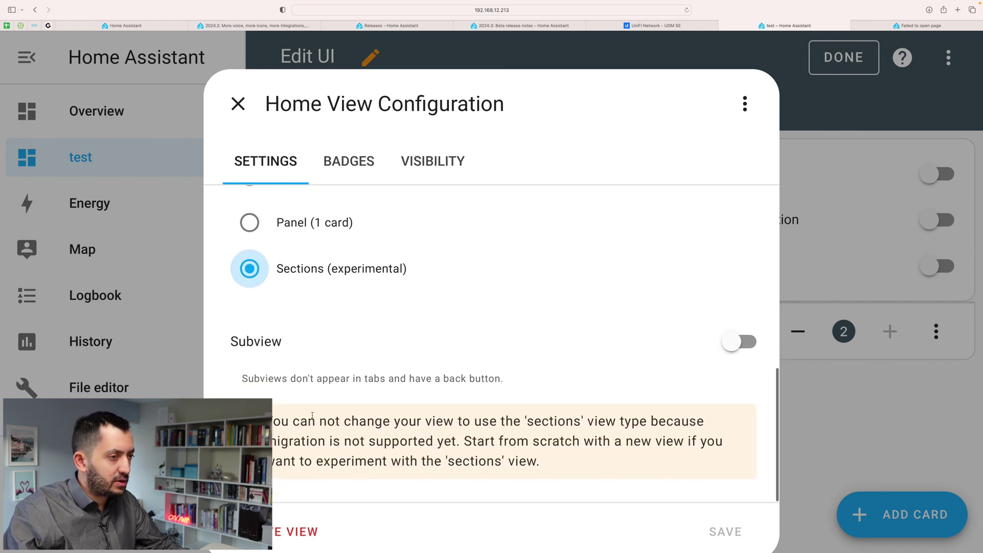
pyautogui.moveTo(274, 421); pyautogui.dragTo(574, 418)
pyautogui.click(573, 419)
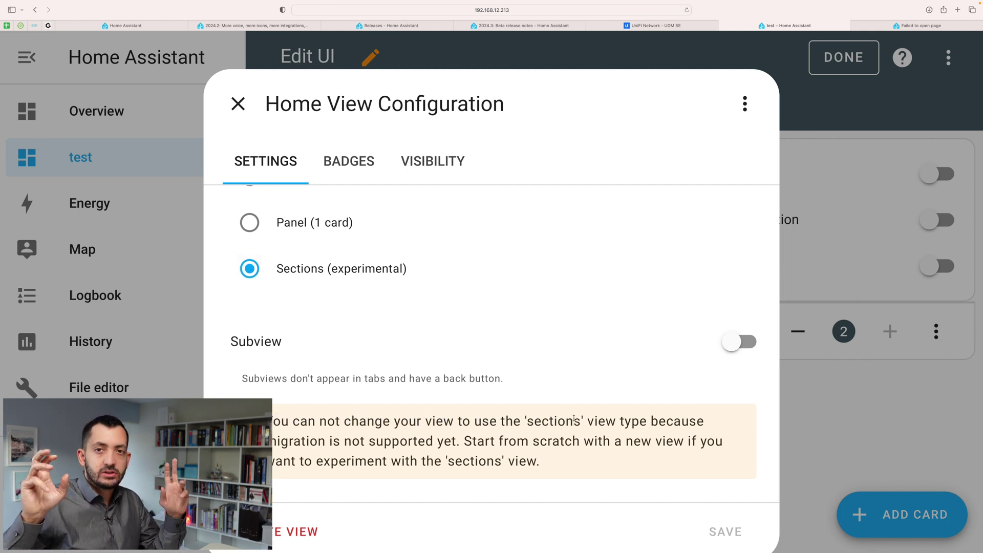
pyautogui.moveTo(461, 438); pyautogui.dragTo(575, 460)
pyautogui.click(574, 466)
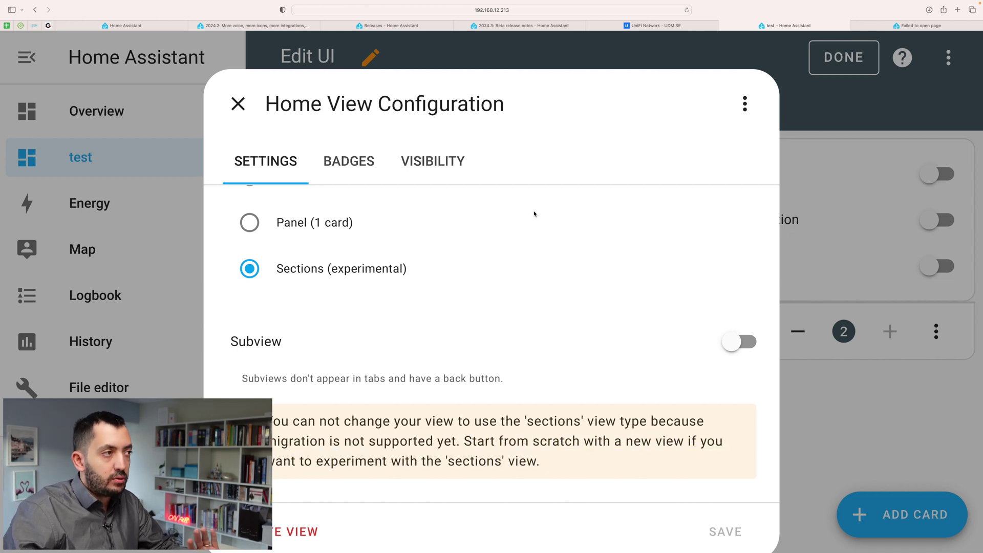
pyautogui.click(238, 104)
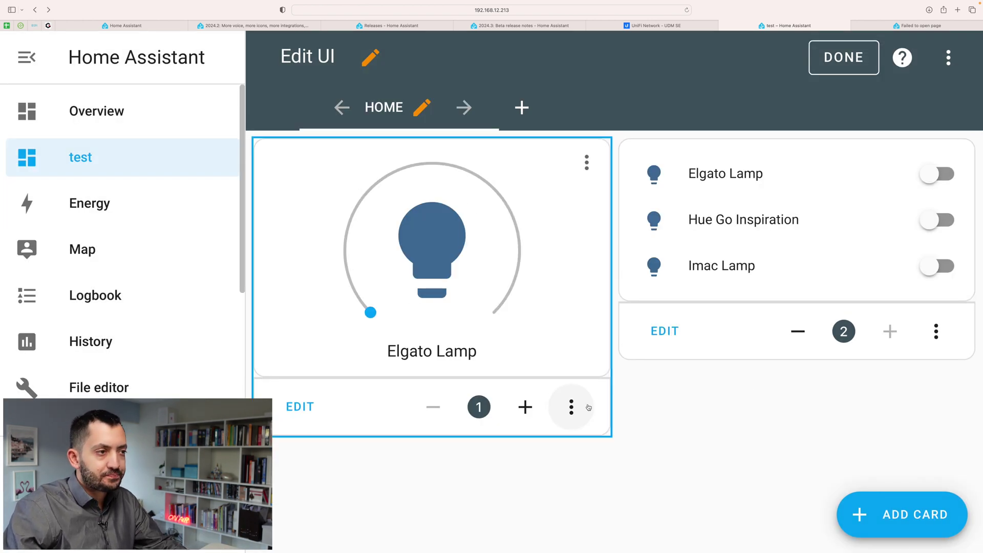
# Step: Delete the Elgato Lamp Light card and the entities card so the Home view is empty, and open the view's configuration
pyautogui.click(572, 407)
pyautogui.click(623, 364)
pyautogui.click(659, 465)
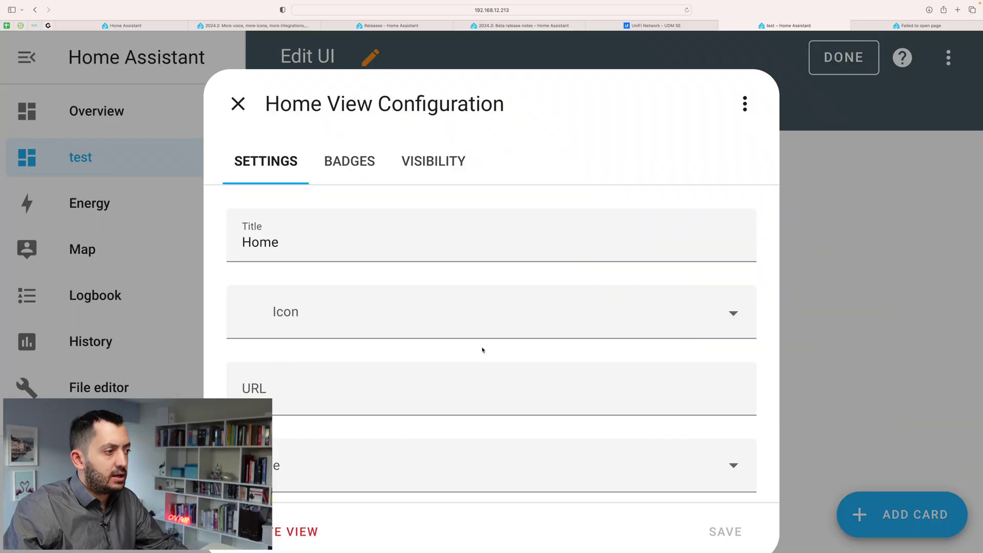
# Step: Change the Home view's type to Sections (experimental) and save the view configuration
pyautogui.scroll(-5, 483, 348)
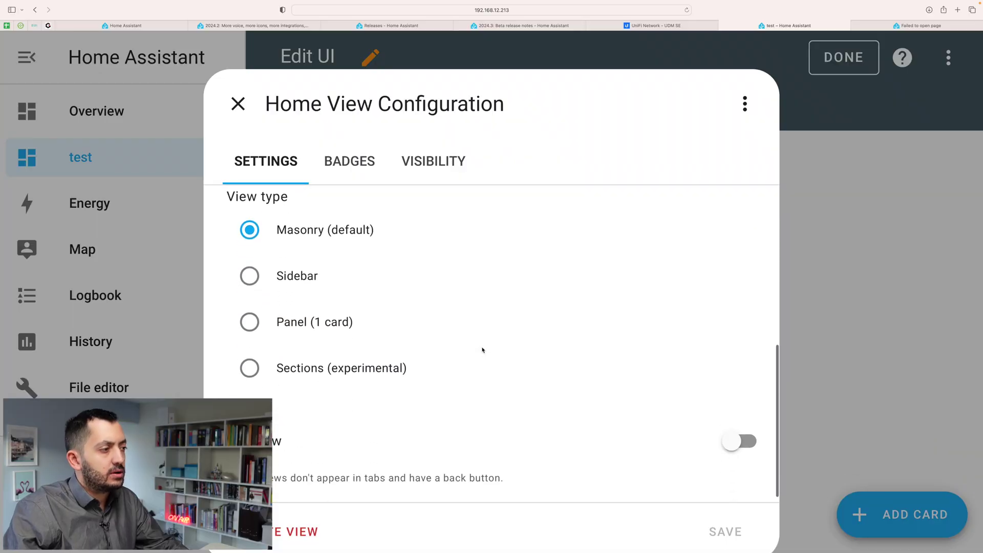
pyautogui.click(368, 360)
pyautogui.click(736, 532)
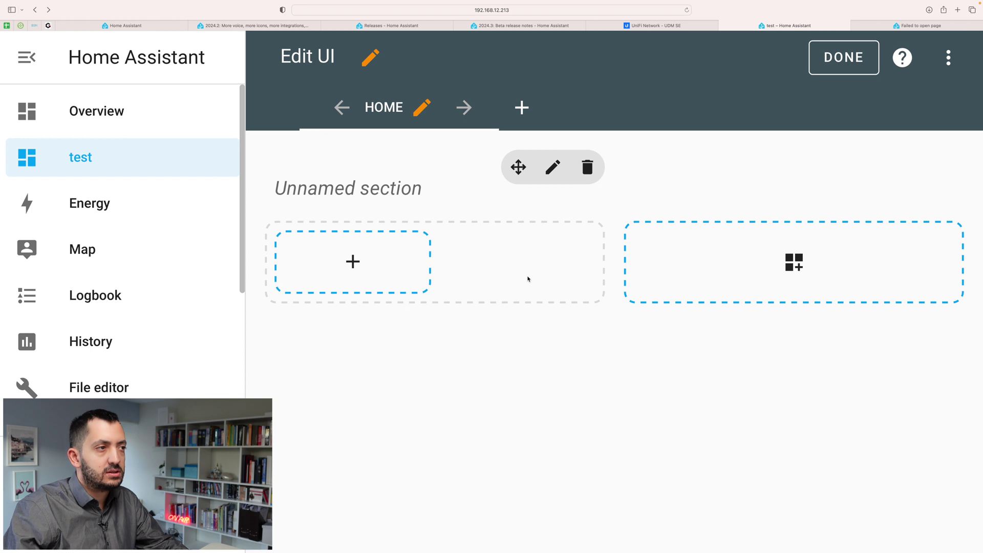
# Step: Name the unnamed section Inspiration Room
pyautogui.moveTo(518, 170); pyautogui.dragTo(505, 203)
pyautogui.click(553, 168)
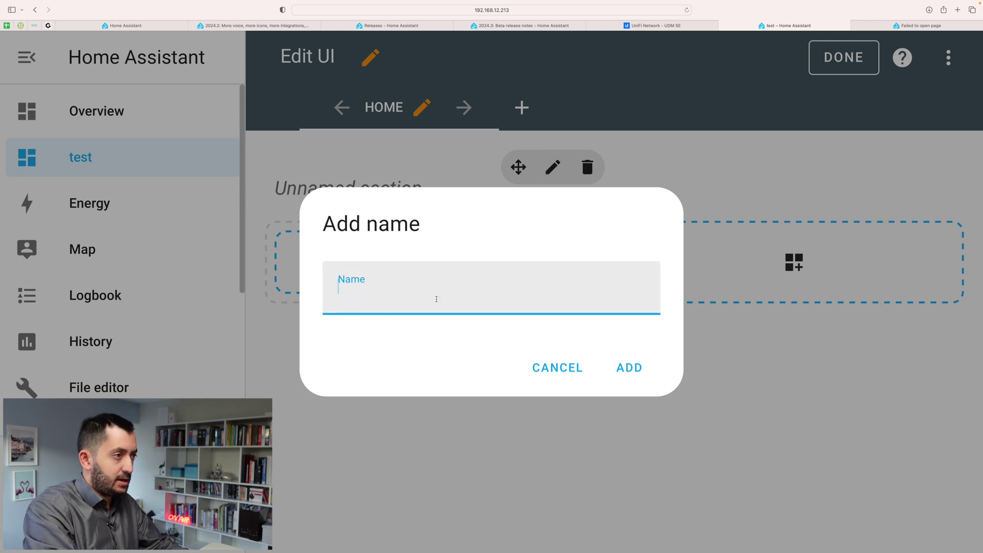
pyautogui.write('Ins')
pyautogui.write('p')
pyautogui.press('Return')
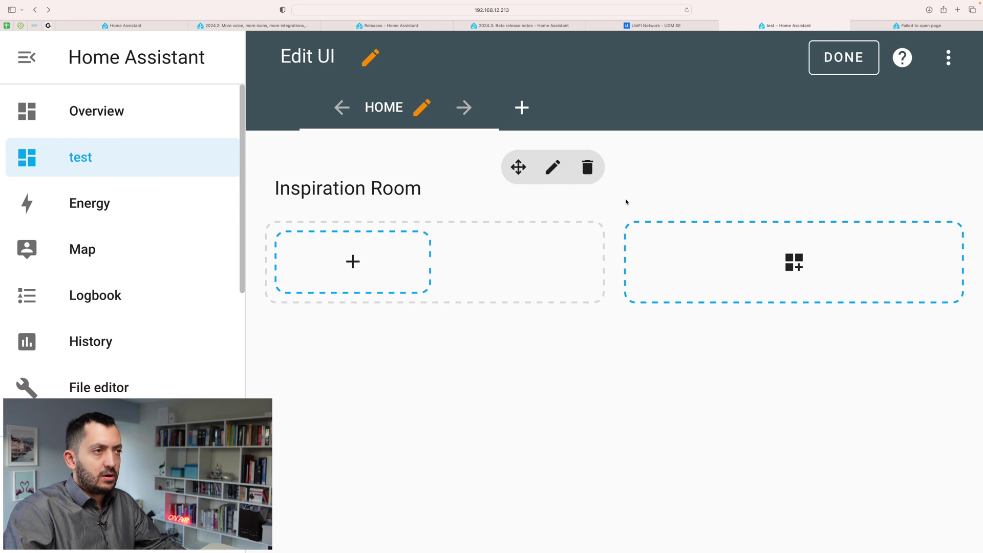
pyautogui.click(350, 267)
pyautogui.click(615, 149)
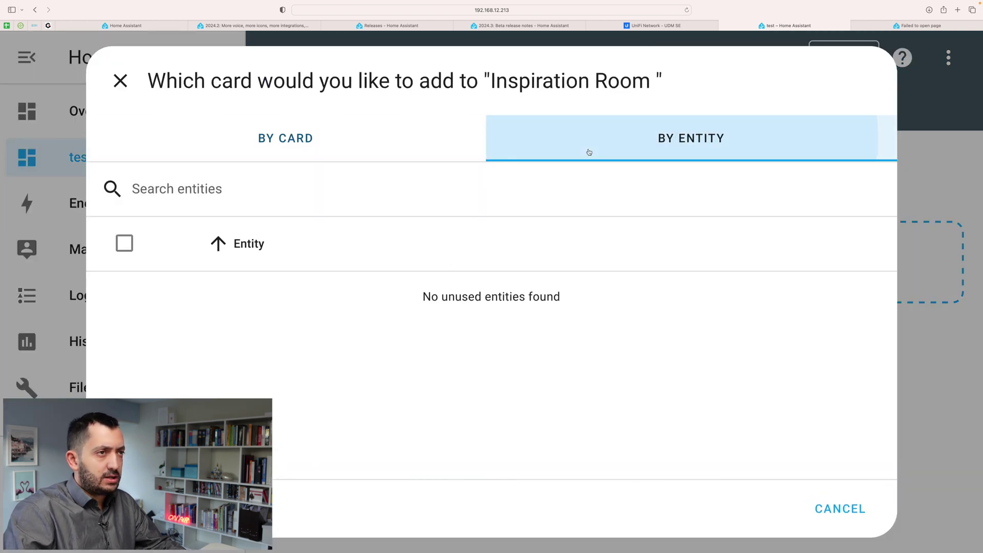
pyautogui.click(343, 176)
pyautogui.write('insp')
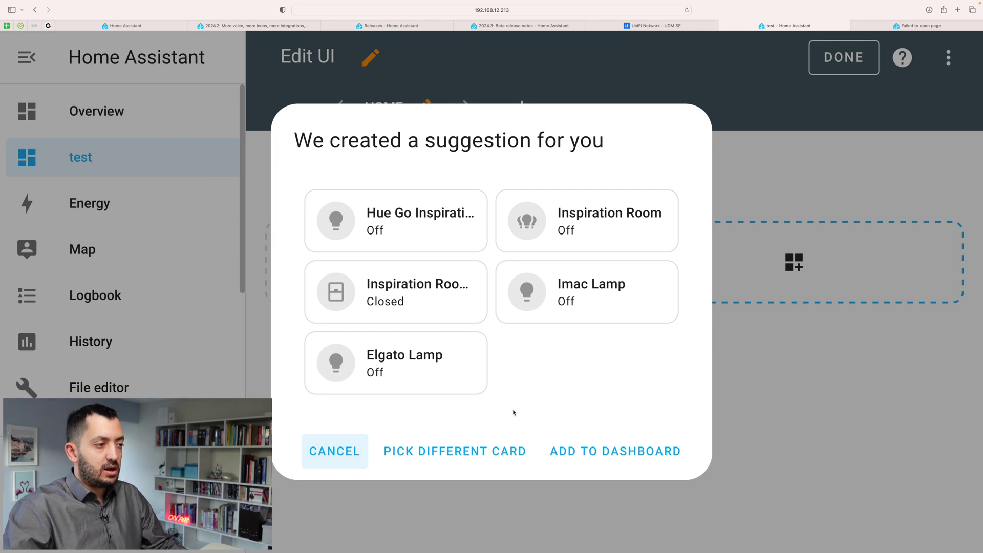
pyautogui.click(437, 455)
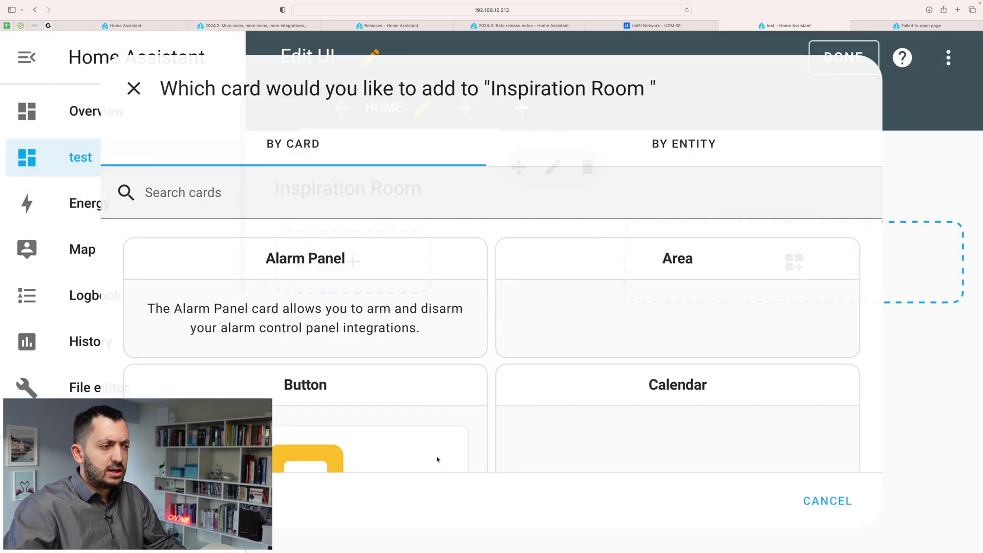
pyautogui.click(863, 518)
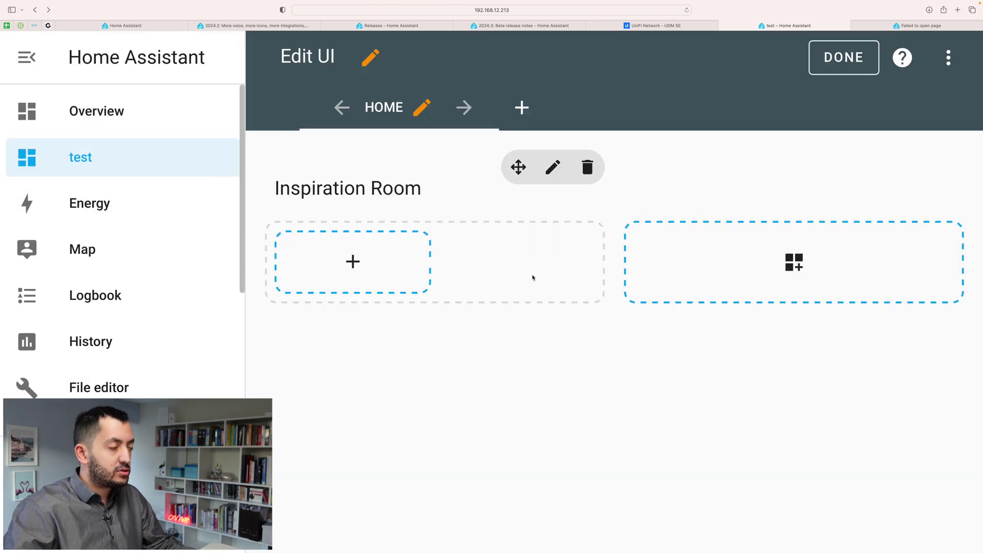
# Step: Start adding cards by entity to the Inspiration Room section, search entities for "light" and select Elgato Lamp
pyautogui.click(348, 273)
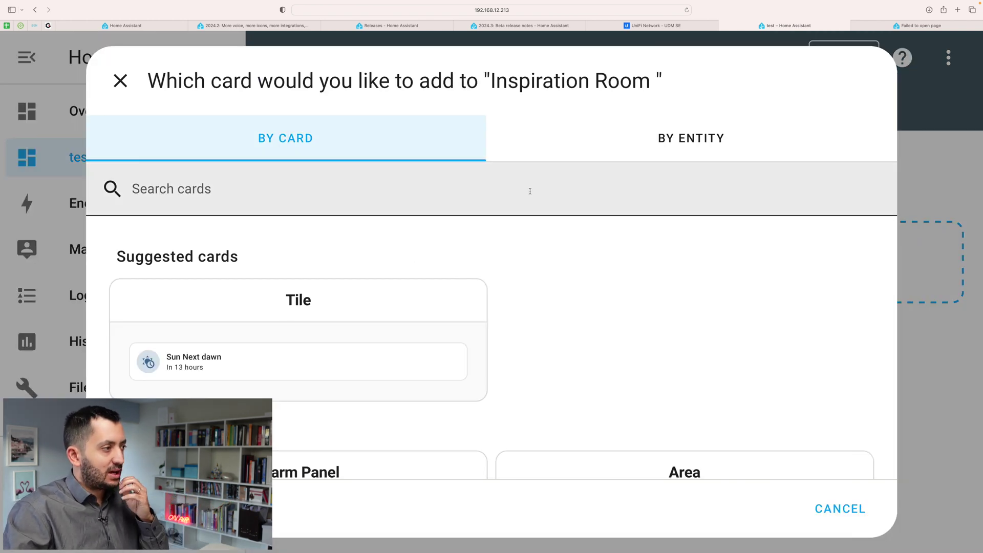
pyautogui.scroll(-1, 226, 274)
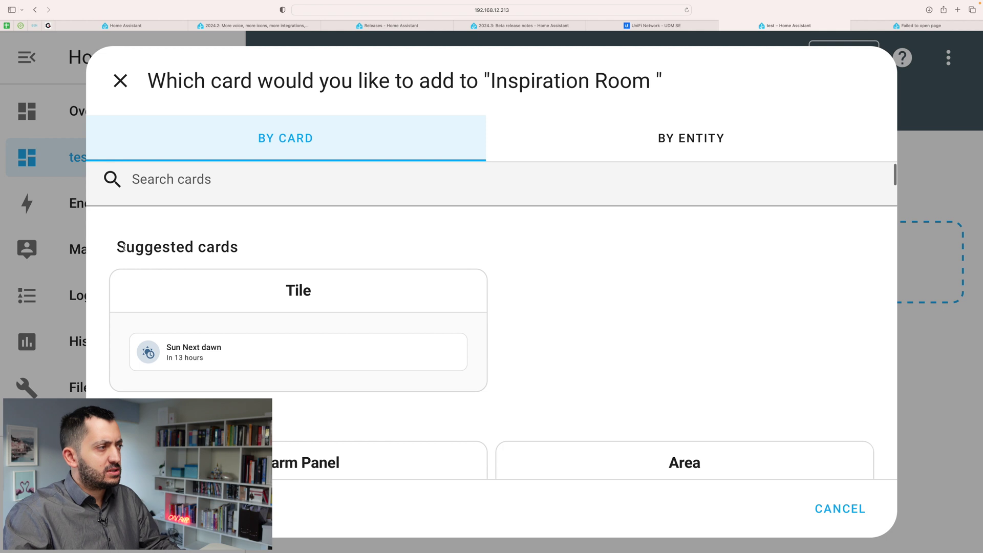
pyautogui.moveTo(124, 247); pyautogui.dragTo(281, 244)
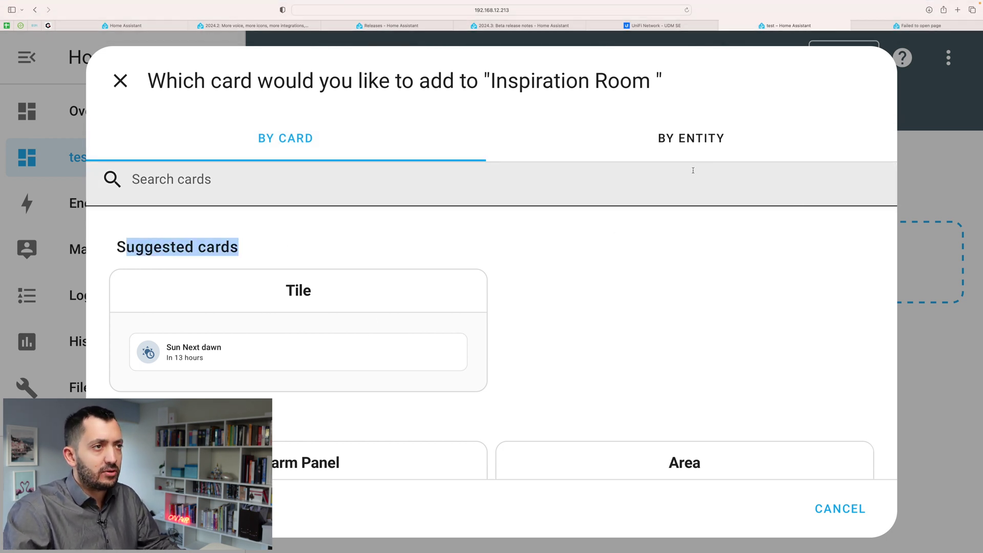
pyautogui.click(697, 139)
pyautogui.click(340, 196)
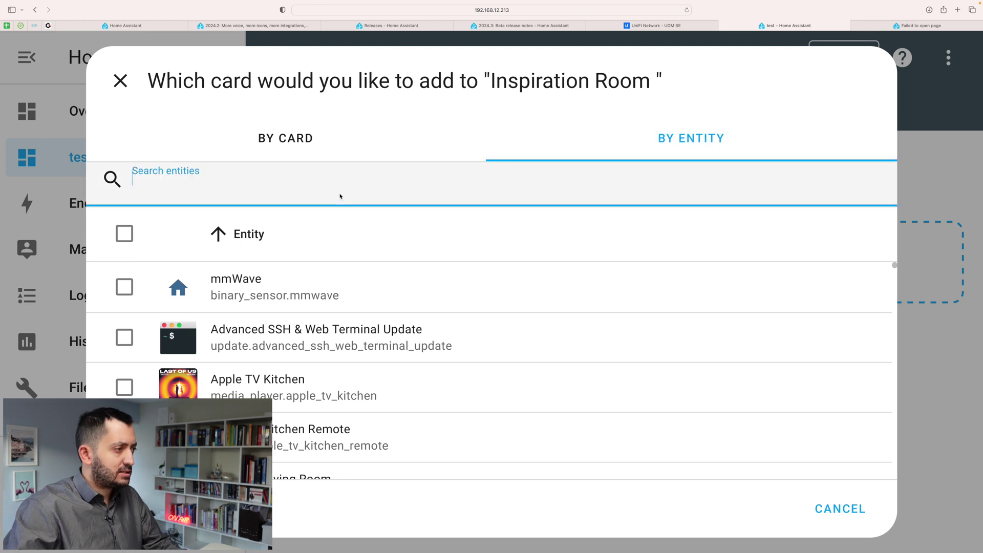
pyautogui.write('light')
pyautogui.press('BackSpace')
pyautogui.write('ht')
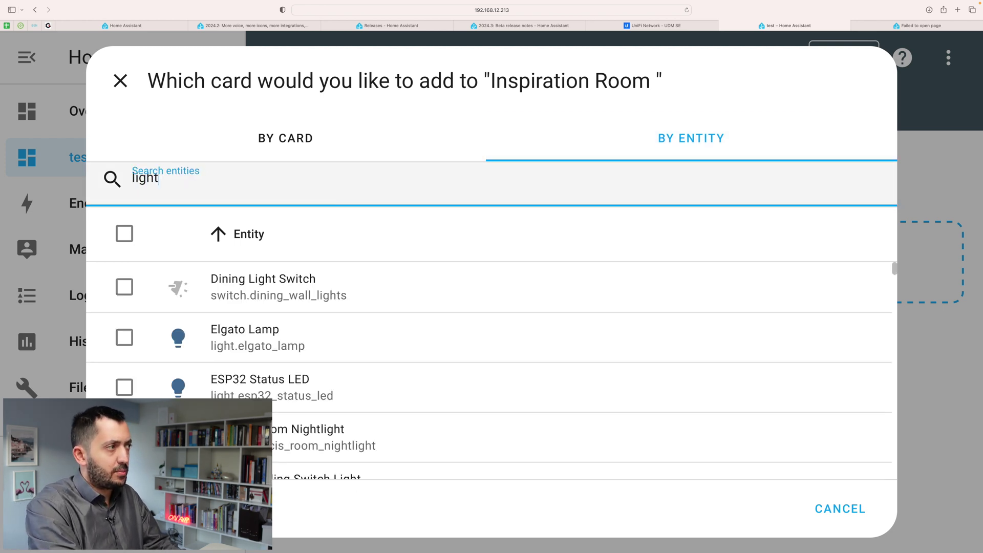
pyautogui.click(124, 338)
# Step: Search the entities for "iMac", select Imac Lamp as well and add the suggested tile cards for both lamps to the dashboard
pyautogui.doubleClick(295, 177)
pyautogui.write('iMac')
pyautogui.click(124, 278)
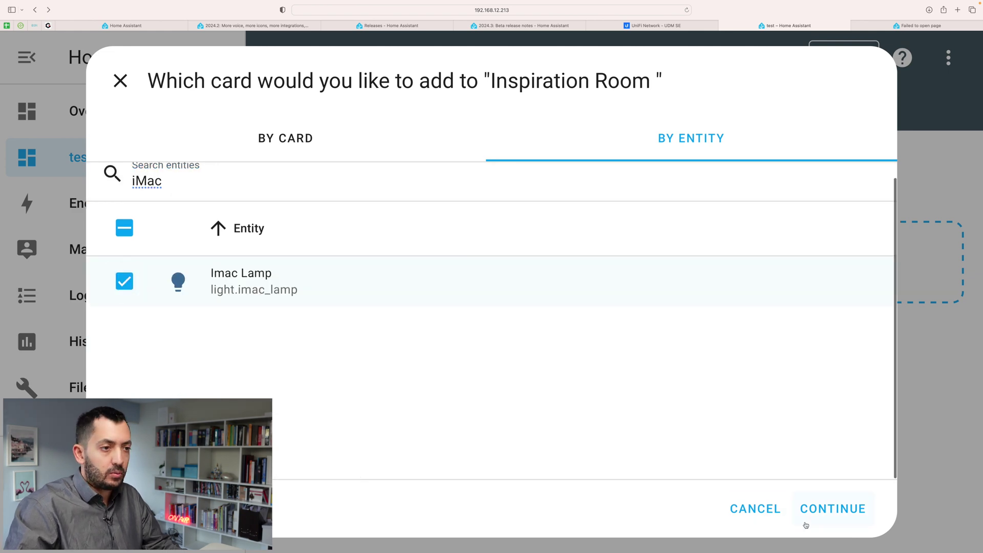
pyautogui.click(830, 509)
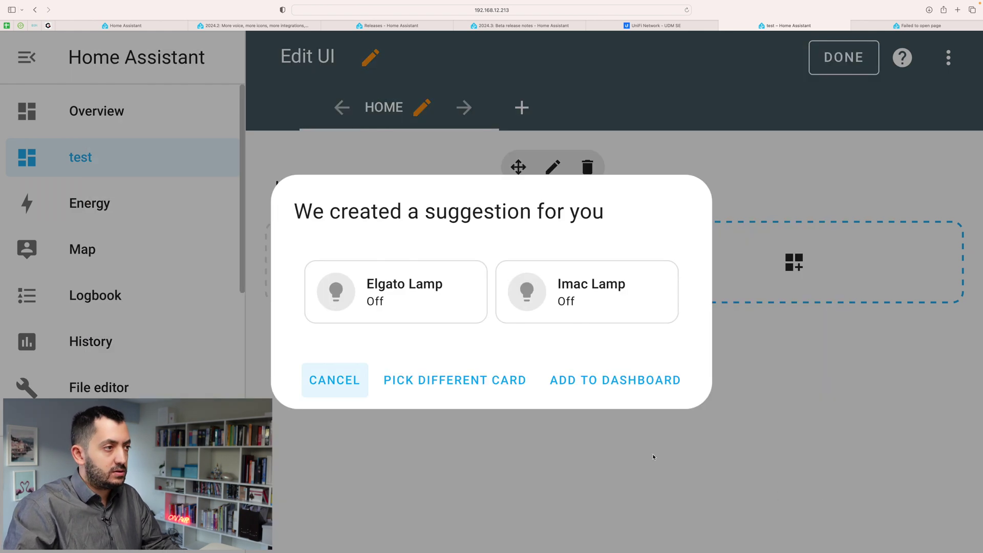
pyautogui.click(647, 386)
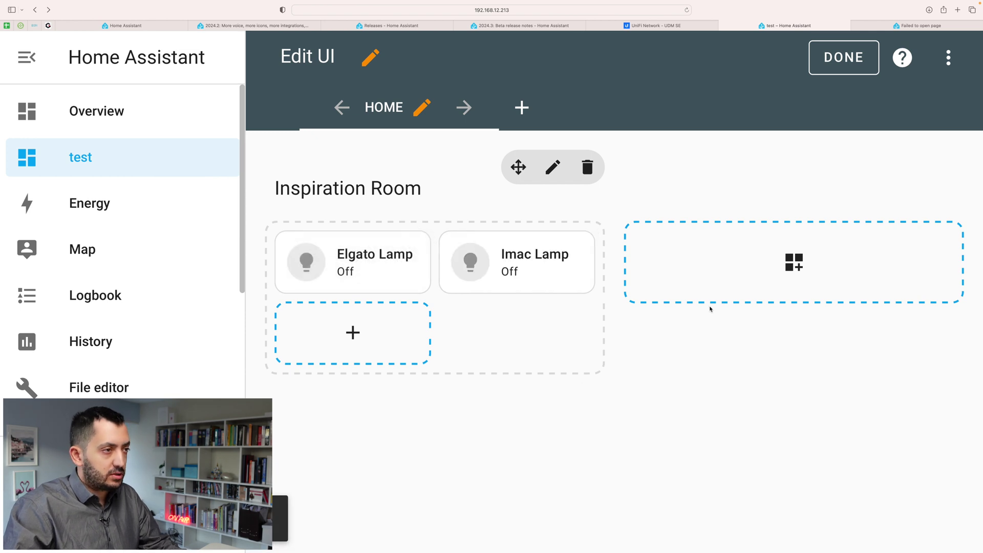
pyautogui.moveTo(505, 264)
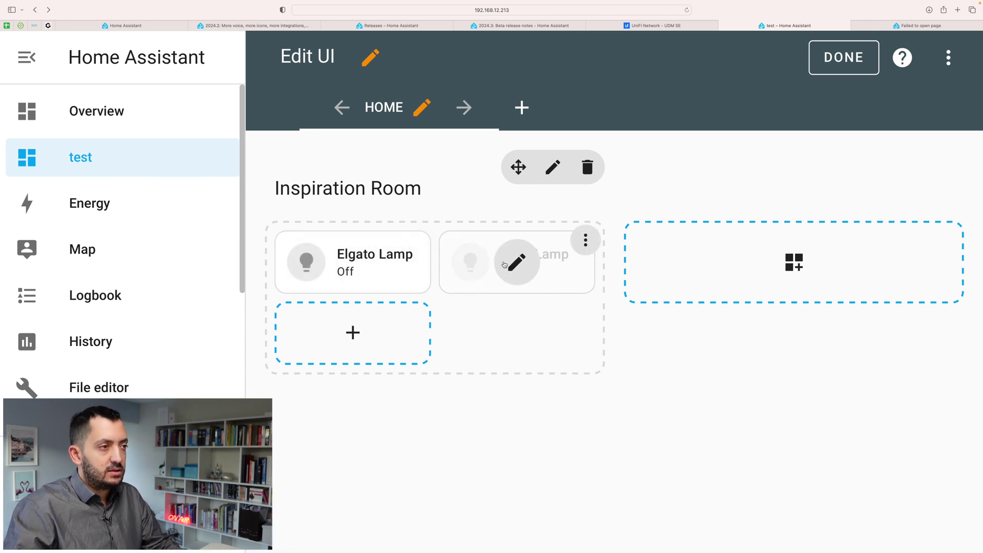
pyautogui.moveTo(513, 264)
pyautogui.mouseDown()
pyautogui.moveTo(351, 259)
pyautogui.moveTo(515, 259)
pyautogui.mouseUp()
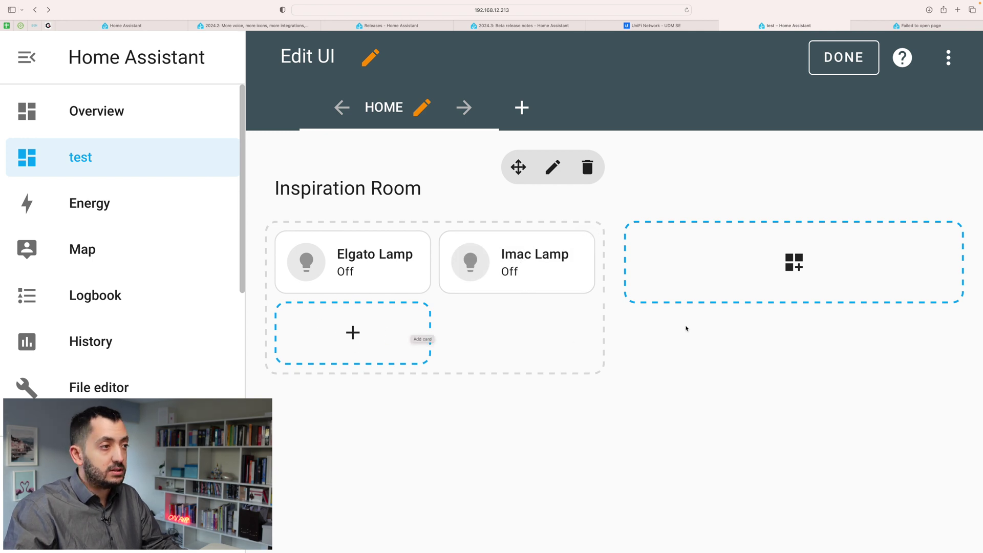
# Step: Add a second section beside Inspiration Room and name it Hallway
pyautogui.click(818, 261)
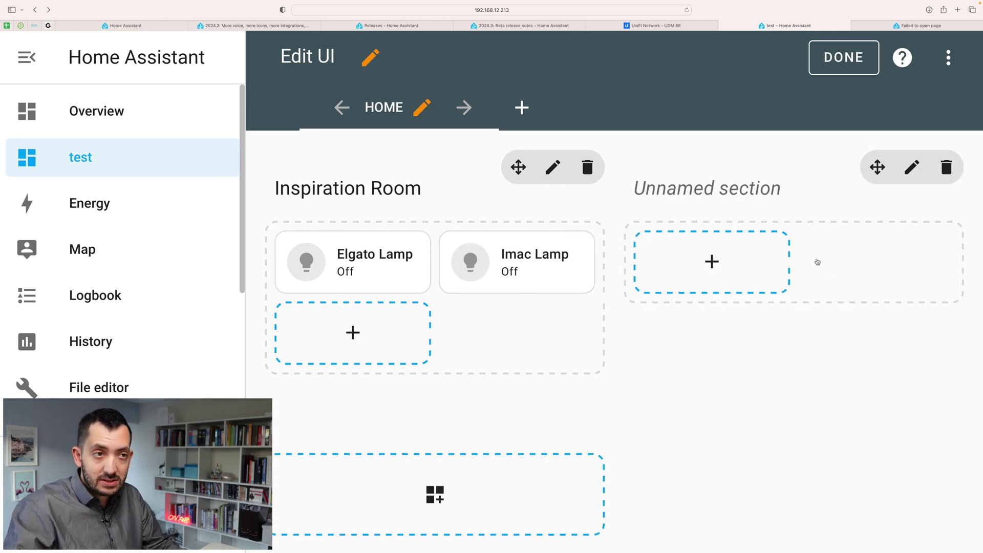
pyautogui.click(912, 169)
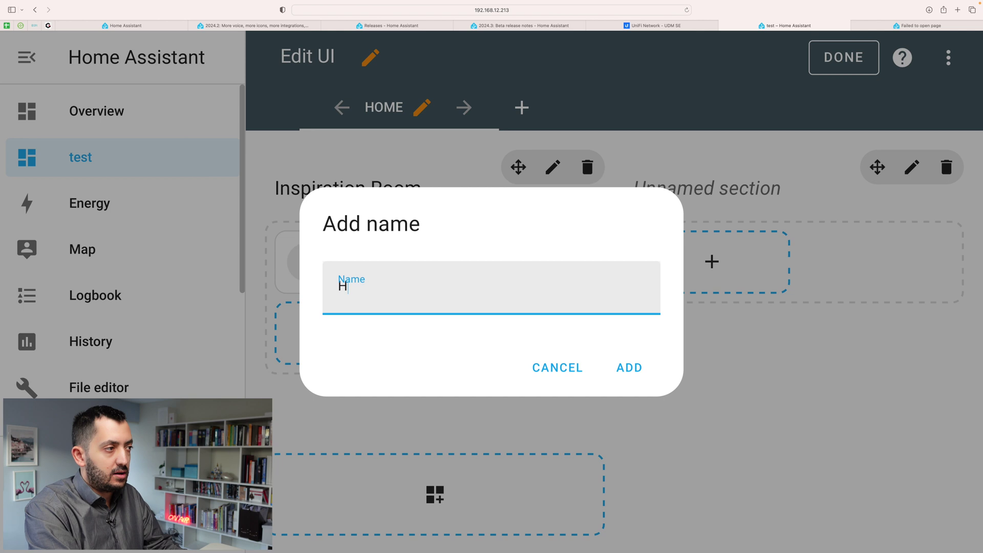
pyautogui.press('Return')
# Step: Search entities for "hall" and add tiles for the Hallway light group, a hallway sensor and the hallway temperature to the Hallway section
pyautogui.click(738, 267)
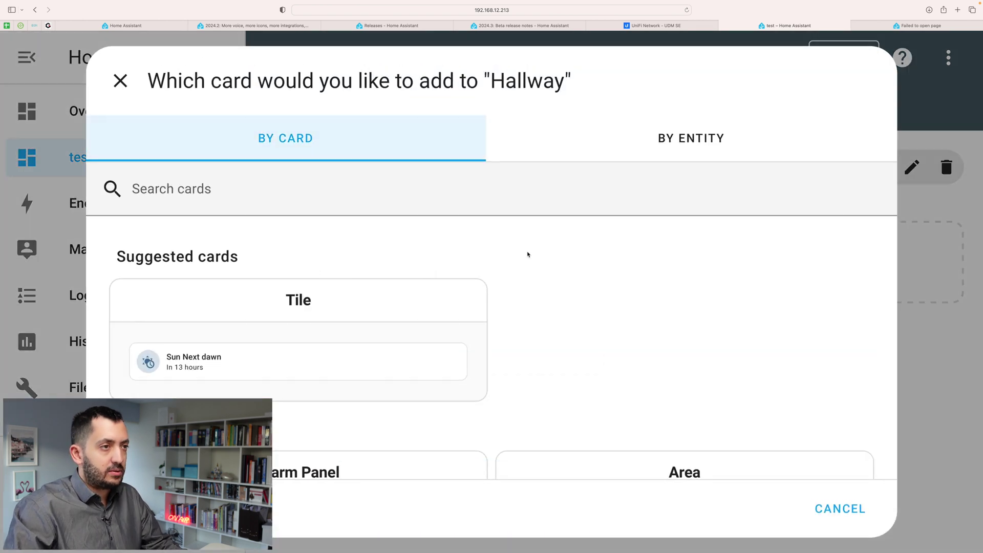
pyautogui.click(668, 149)
pyautogui.click(327, 187)
pyautogui.write('hall')
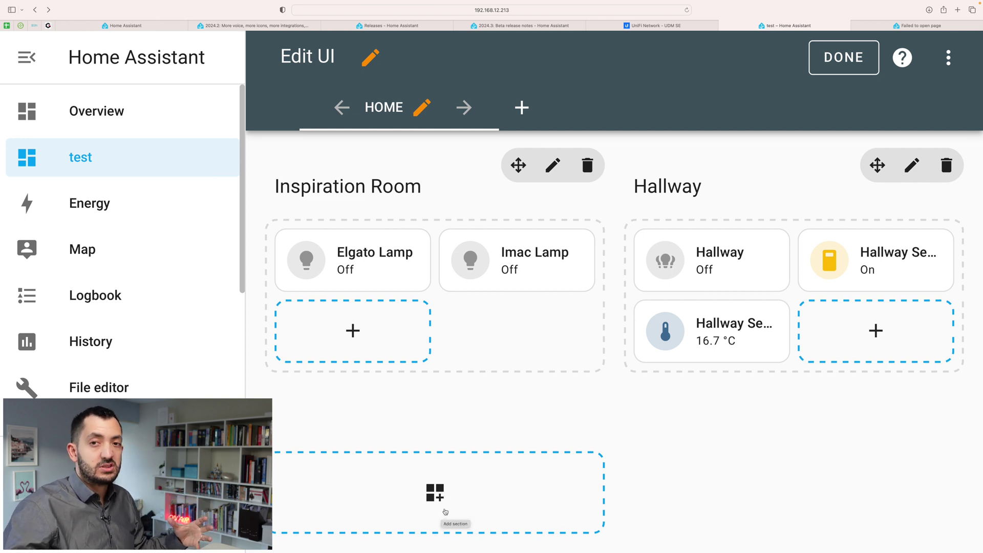
# Step: Add two more unnamed sections below Inspiration Room and Hallway
pyautogui.click(445, 512)
pyautogui.click(702, 513)
pyautogui.scroll(-2, 686, 486)
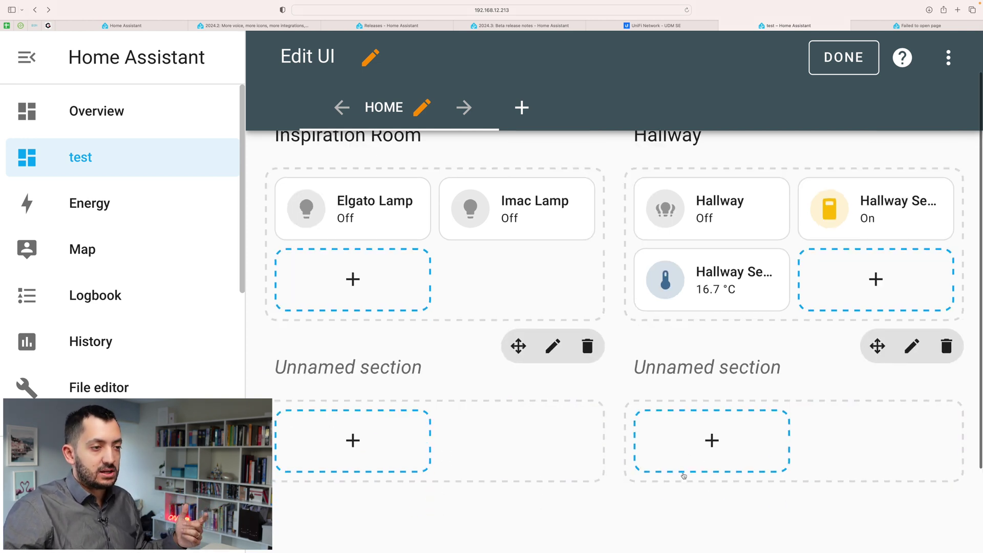
pyautogui.scroll(-2, 683, 476)
pyautogui.scroll(3, 511, 445)
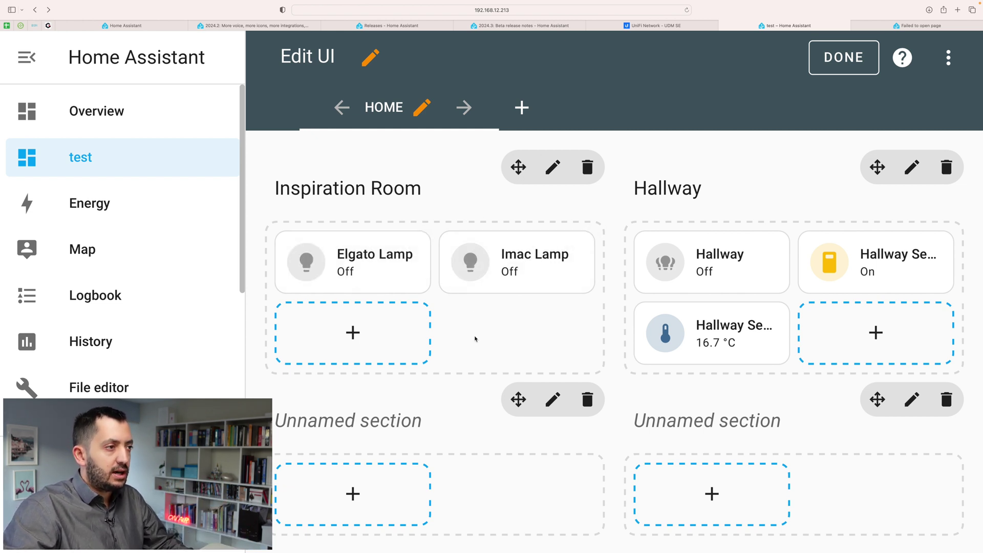
# Step: Move the Imac Lamp card into the Hallway section and the yellow hallway sensor card to the start of the Inspiration Room section
pyautogui.moveTo(559, 272); pyautogui.dragTo(860, 397)
pyautogui.scroll(-2, 865, 322)
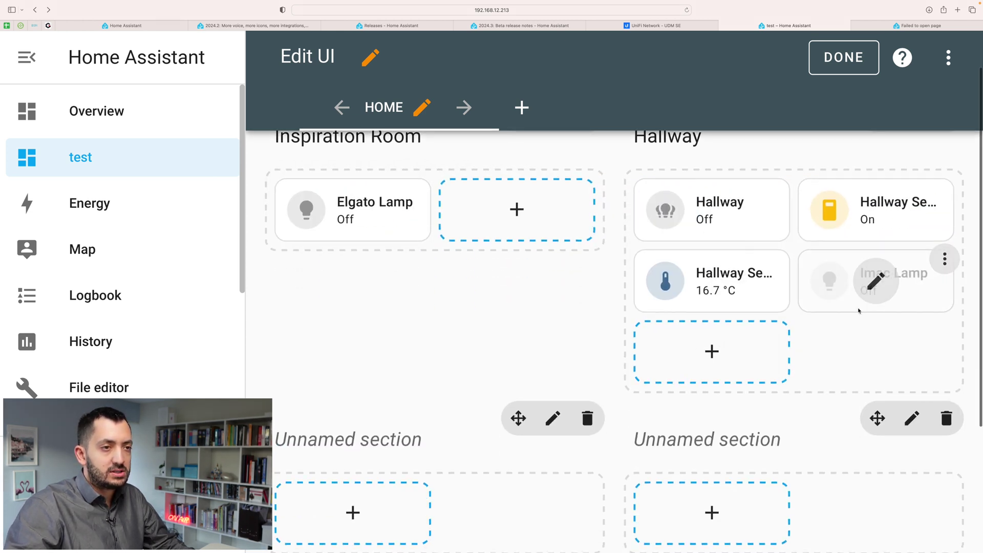
pyautogui.moveTo(843, 222); pyautogui.dragTo(518, 263)
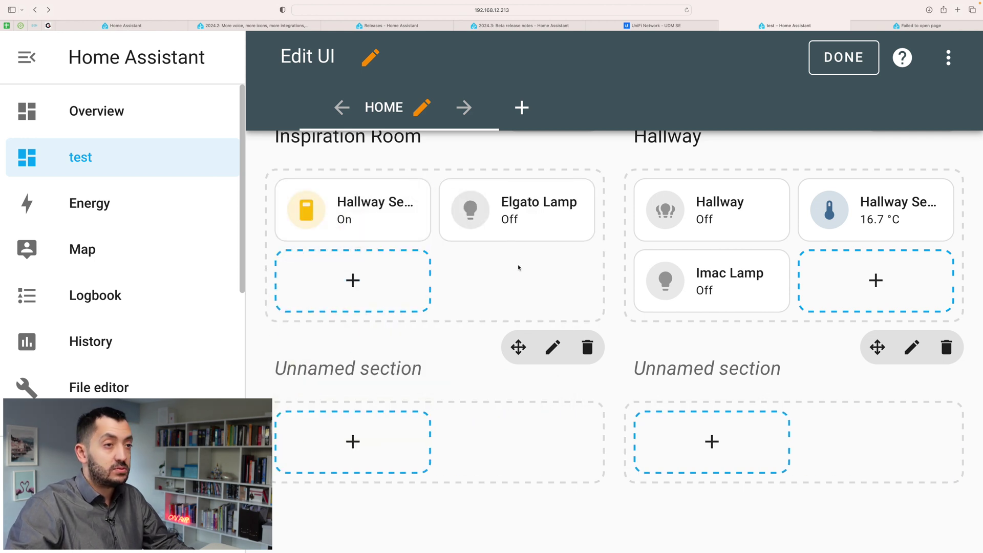
# Step: Move the hallway temperature card into the Inspiration Room section and place the Imac Lamp card ahead of the Hallway light group card
pyautogui.scroll(-1, 536, 266)
pyautogui.scroll(3, 535, 266)
pyautogui.moveTo(535, 266)
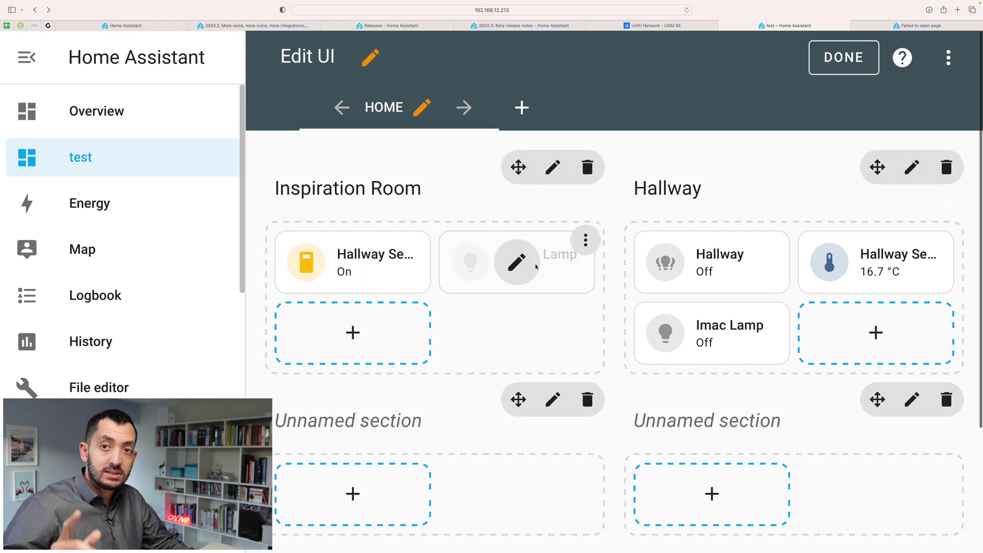
pyautogui.moveTo(876, 264); pyautogui.dragTo(545, 336)
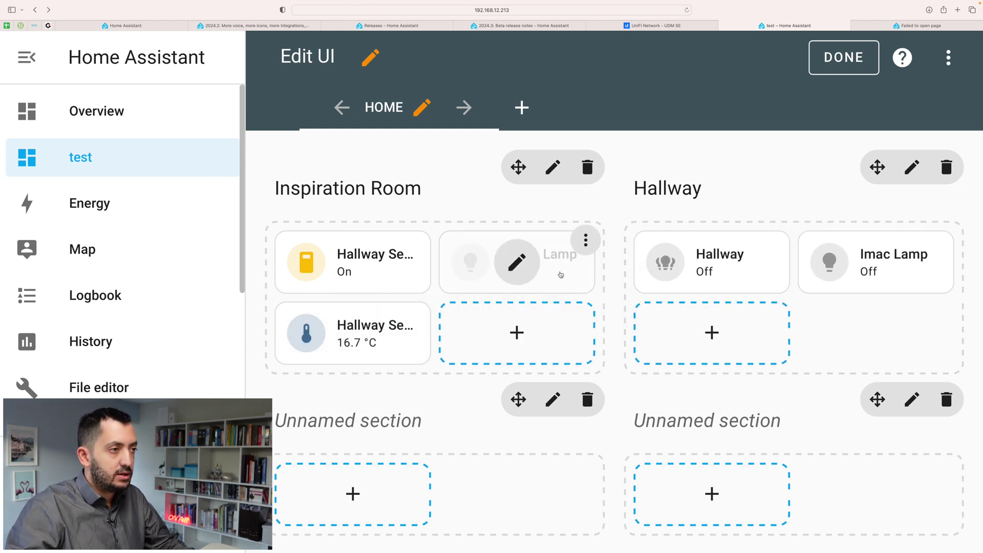
pyautogui.moveTo(922, 290); pyautogui.dragTo(701, 279)
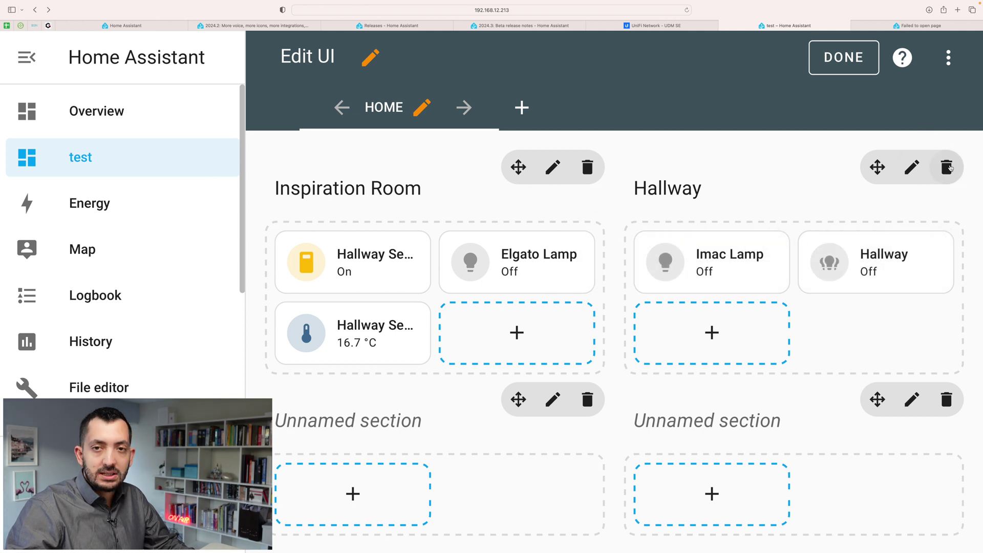
# Step: Delete the unnamed section below Hallway and finish editing the dashboard
pyautogui.click(947, 400)
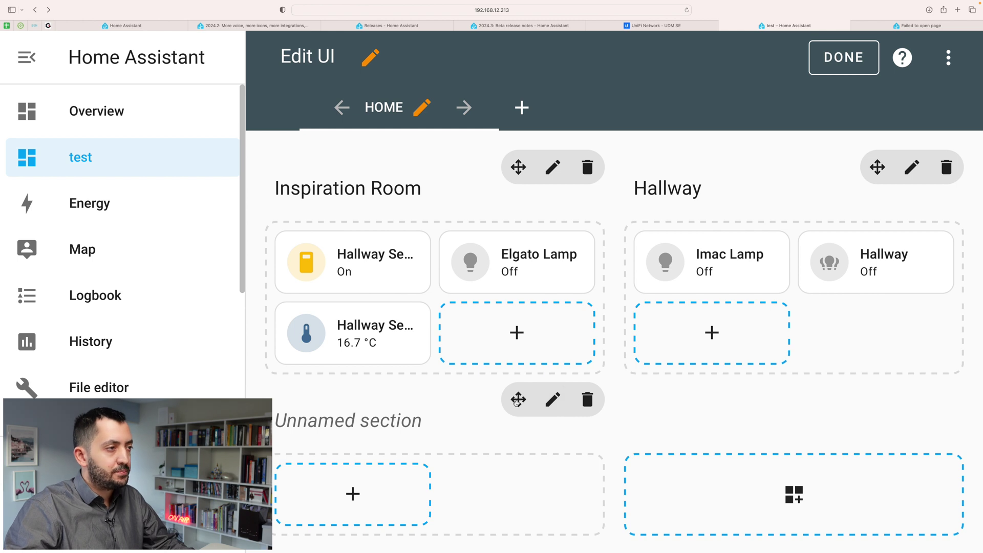
pyautogui.click(854, 67)
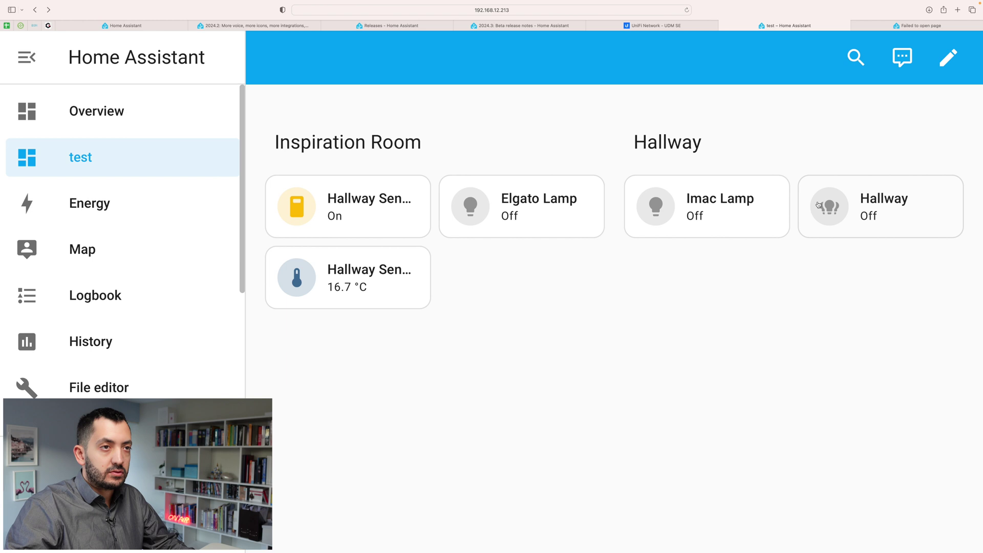
# Step: Test the lamp tiles by switching the Elgato Lamp on, off and on again and toggling the Imac Lamp
pyautogui.click(469, 210)
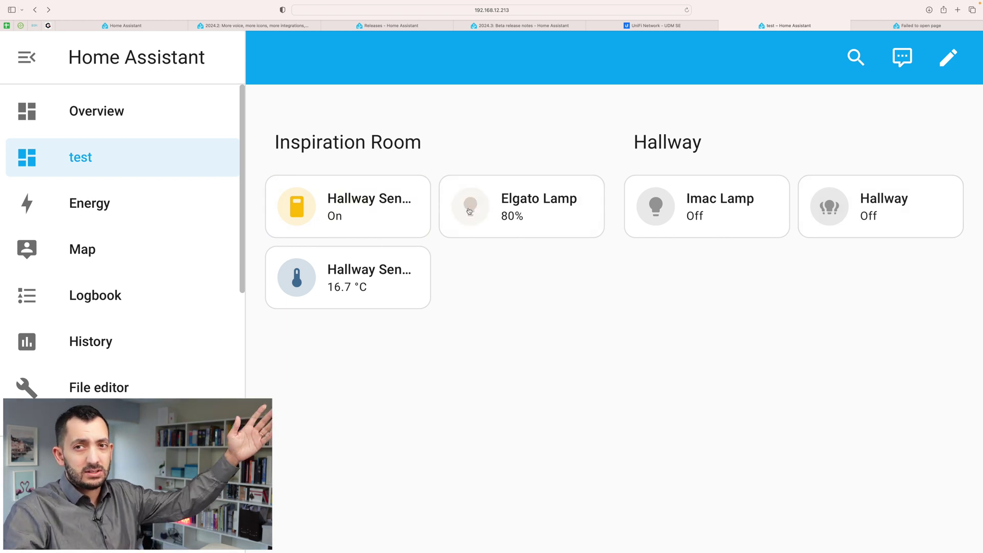
pyautogui.click(469, 211)
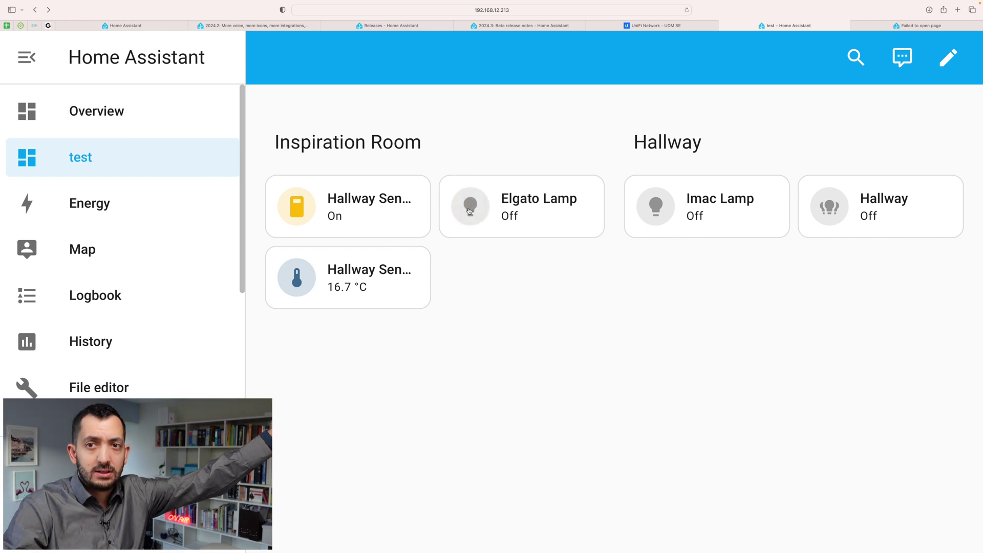
pyautogui.click(469, 211)
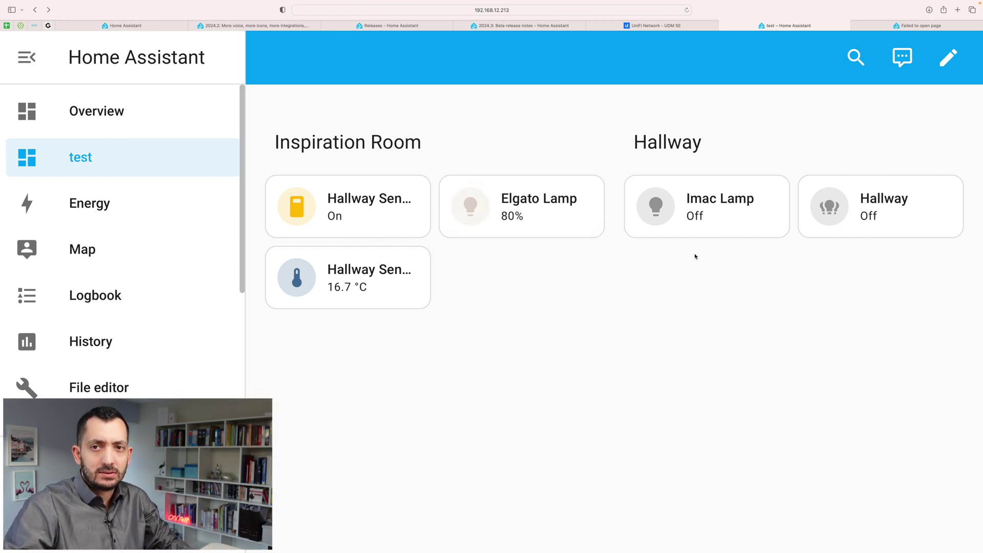
pyautogui.click(661, 206)
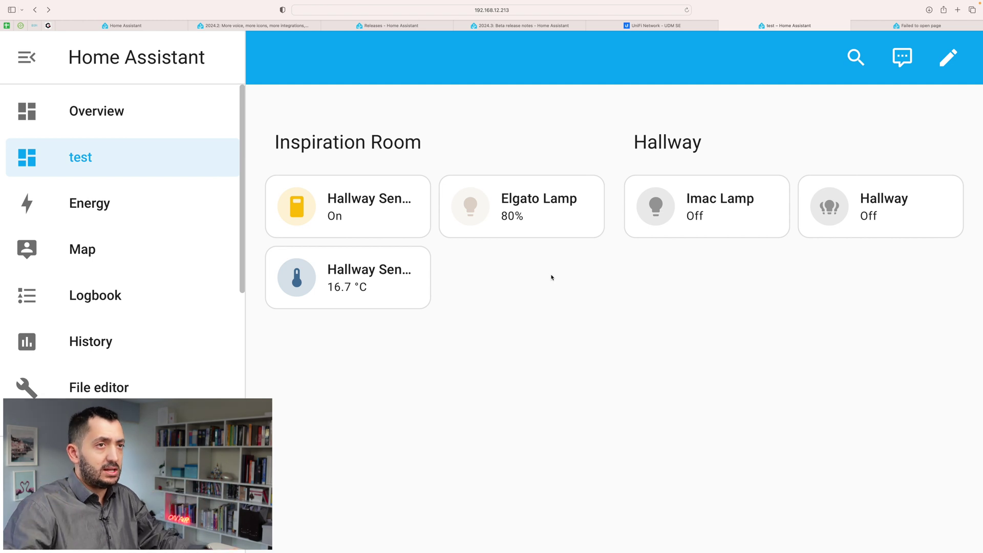
# Step: Edit the dashboard again and move the hallway temperature card ahead of the Elgato Lamp card in Inspiration Room
pyautogui.click(952, 59)
pyautogui.moveTo(353, 333); pyautogui.dragTo(492, 258)
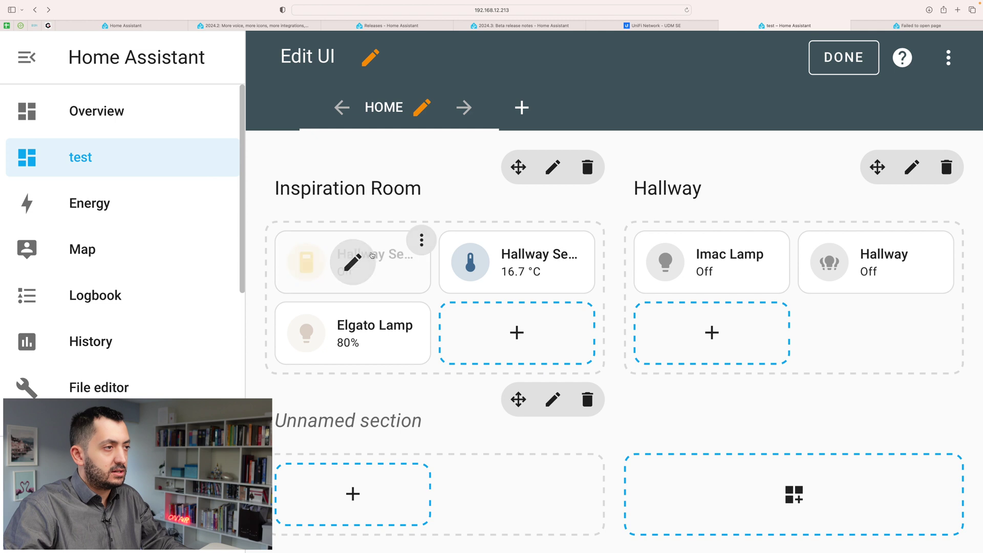